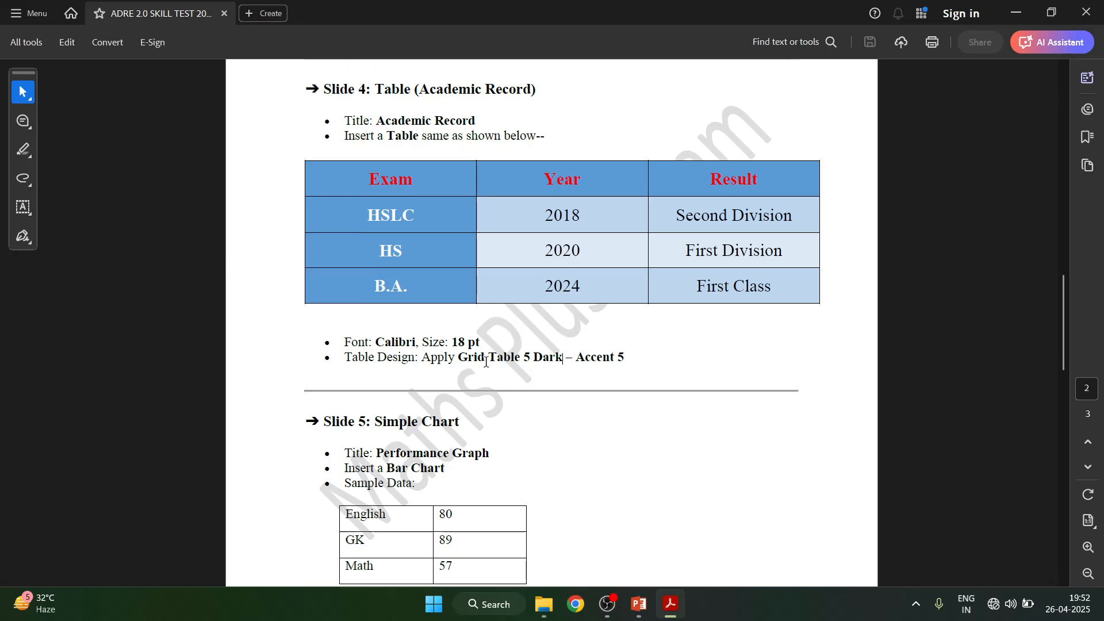
Step: Copy the Slide 5 title "Performance Graph" from the PDF instructions
{"action": "scroll", "coordinate": [440, 351], "scroll_direction": "down", "scroll_amount": 1}
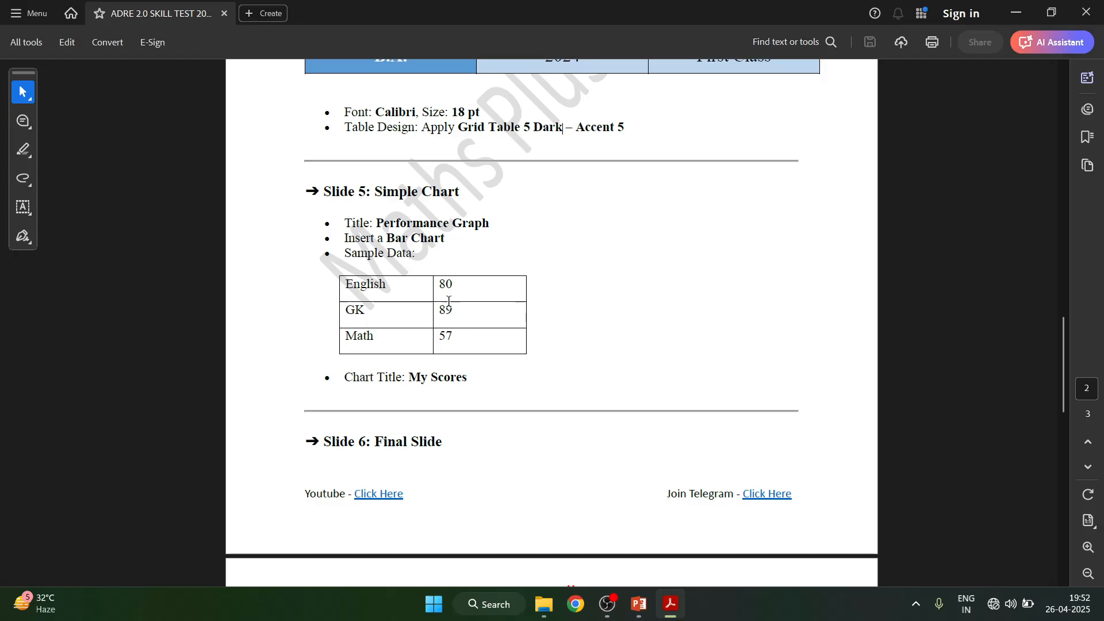
{"action": "left_click_drag", "start_coordinate": [347, 225], "coordinate": [503, 224]}
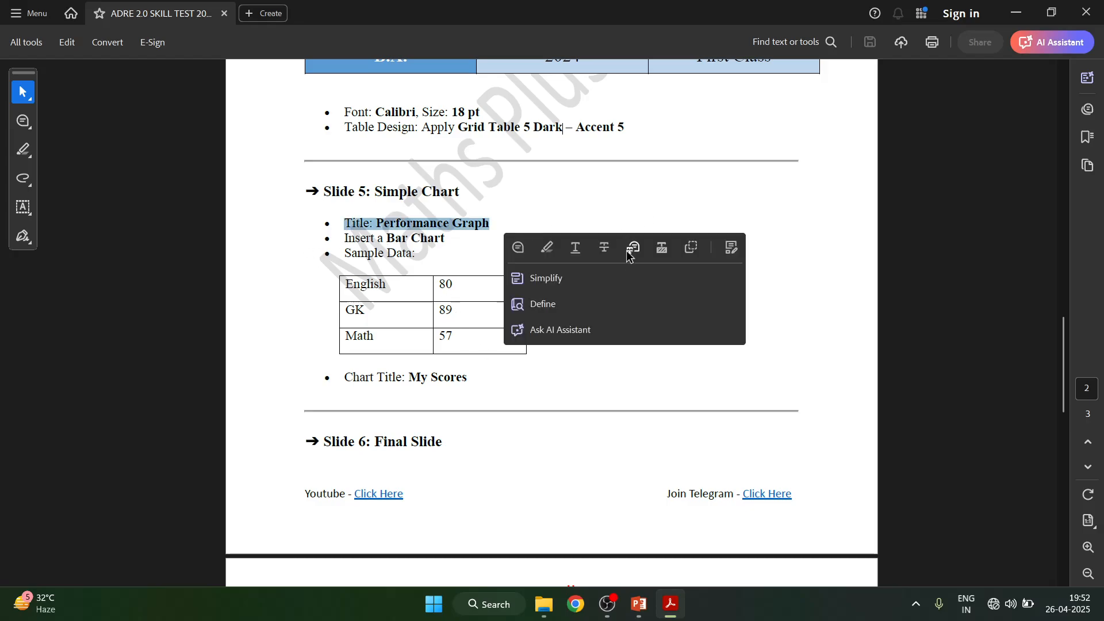
{"action": "left_click", "coordinate": [399, 212]}
{"action": "left_click_drag", "start_coordinate": [377, 223], "coordinate": [482, 221]}
{"action": "key", "text": "ctrl+c"}
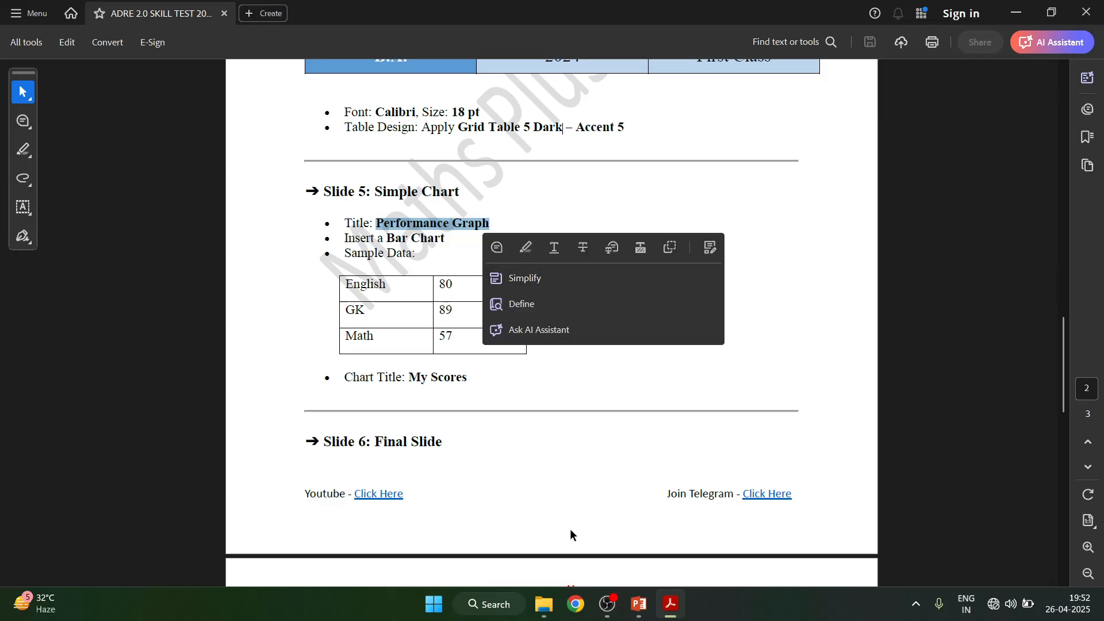
Step: Switch to PowerPoint, add a Title and Content slide after the Academic Record slide and paste "Performance Graph" as its title
{"action": "left_click", "coordinate": [635, 617]}
{"action": "left_click", "coordinate": [147, 99]}
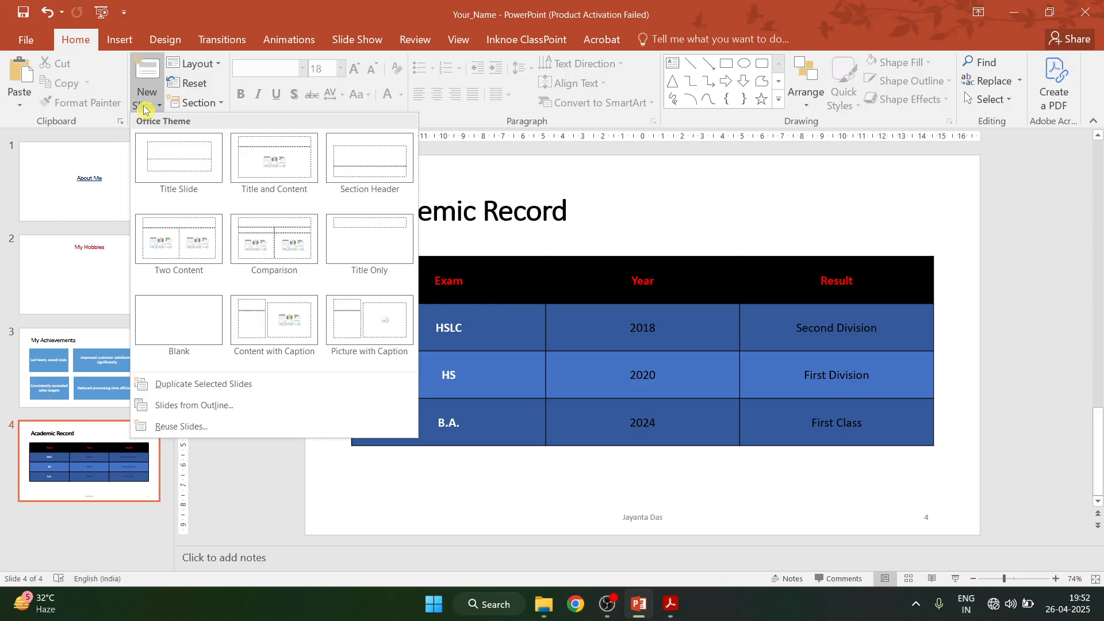
{"action": "left_click", "coordinate": [260, 180]}
{"action": "left_click", "coordinate": [435, 233]}
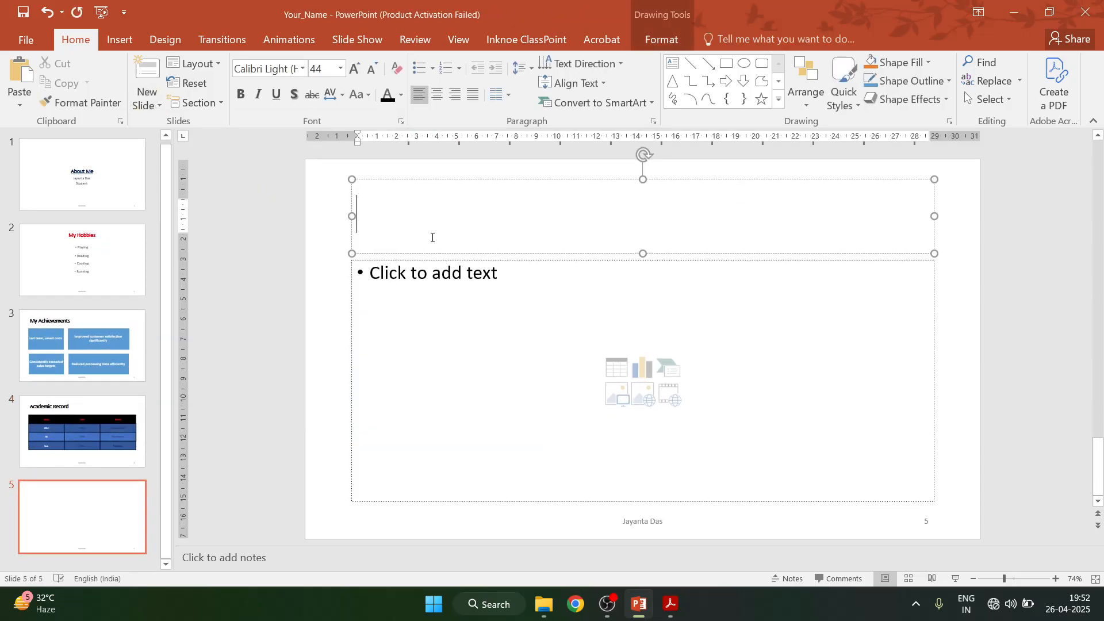
{"action": "key", "text": "ctrl+v"}
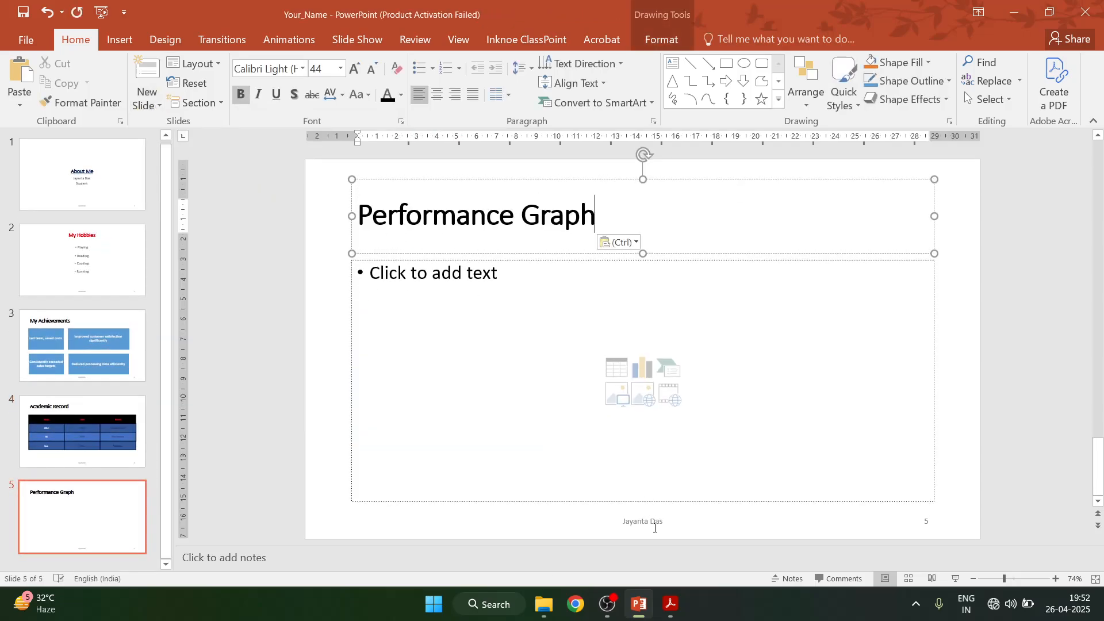
Step: Check the Slide 5 chart instructions in the PDF and remove the bullet from the new PowerPoint slide's content placeholder
{"action": "left_click", "coordinate": [670, 604]}
{"action": "left_click", "coordinate": [299, 280]}
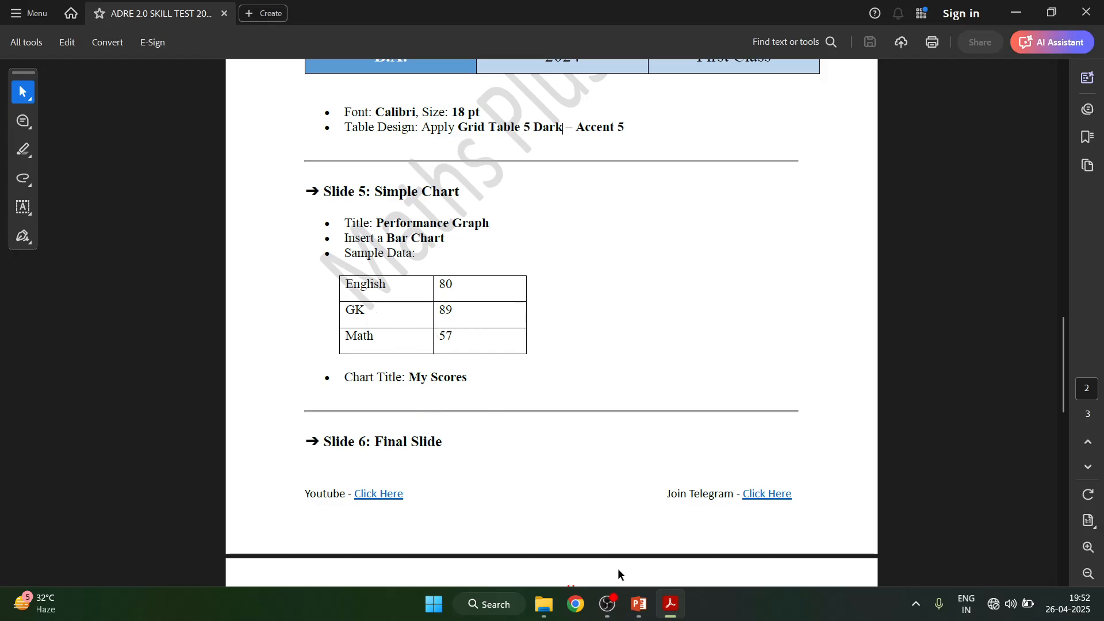
{"action": "left_click", "coordinate": [638, 604]}
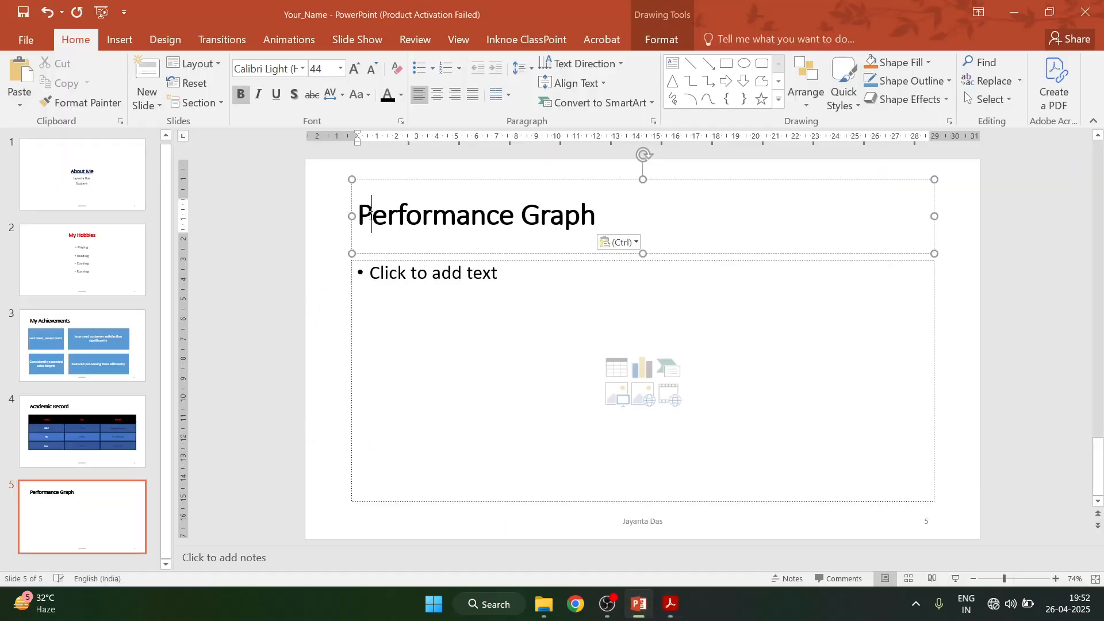
{"action": "left_click_drag", "start_coordinate": [372, 217], "coordinate": [560, 216]}
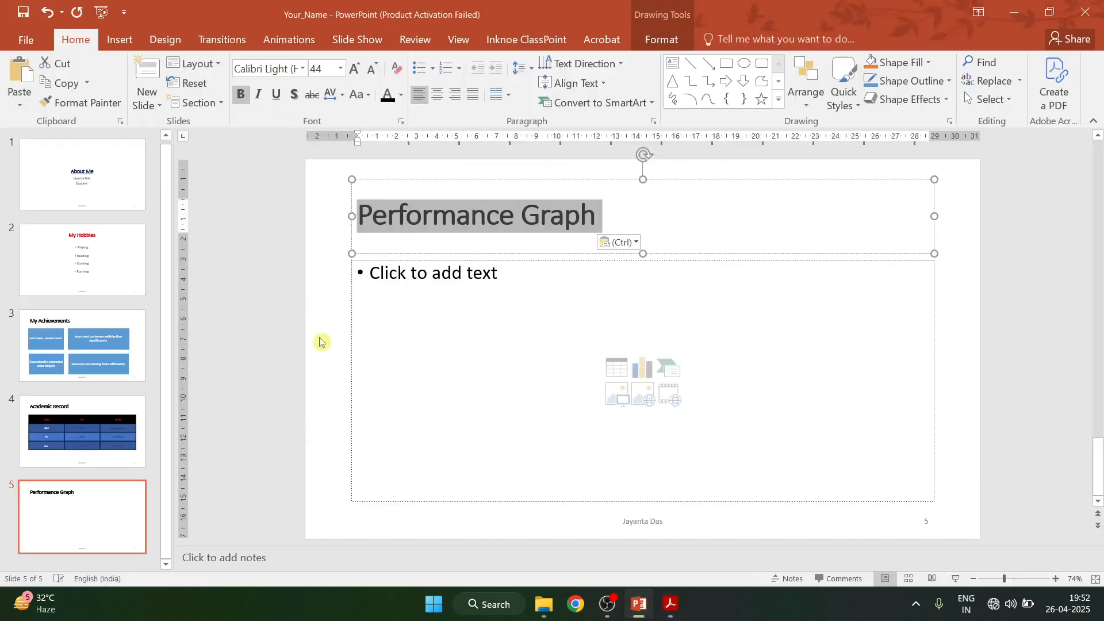
{"action": "left_click", "coordinate": [454, 380]}
{"action": "key", "text": "BackSpace"}
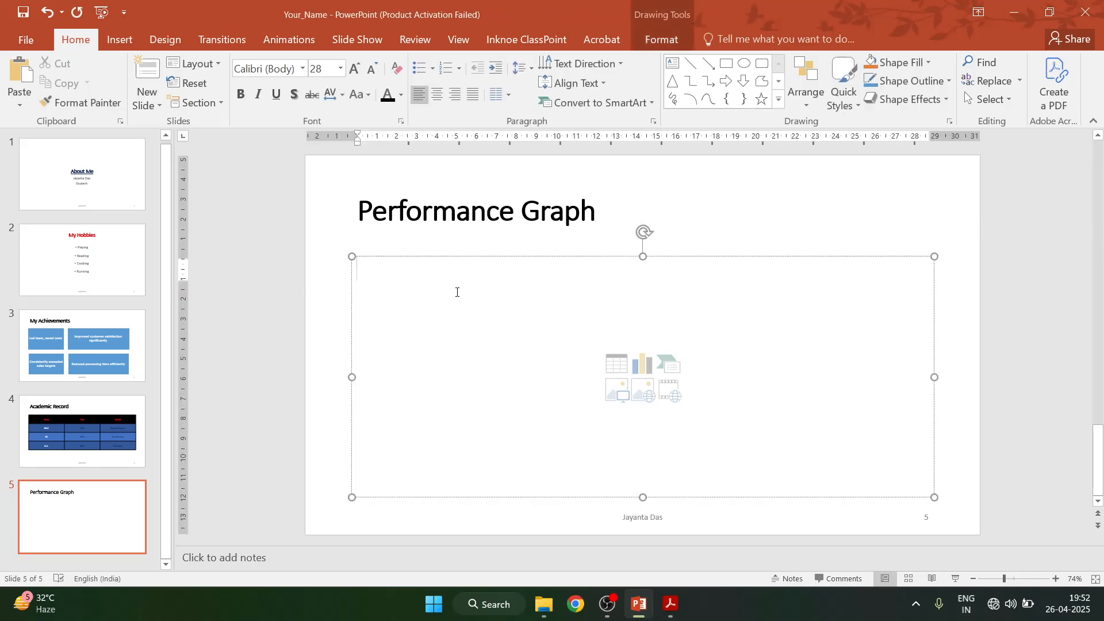
Step: Insert a Stacked Bar chart into the content placeholder of the Performance Graph slide
{"action": "left_click", "coordinate": [120, 39]}
{"action": "left_click", "coordinate": [352, 81]}
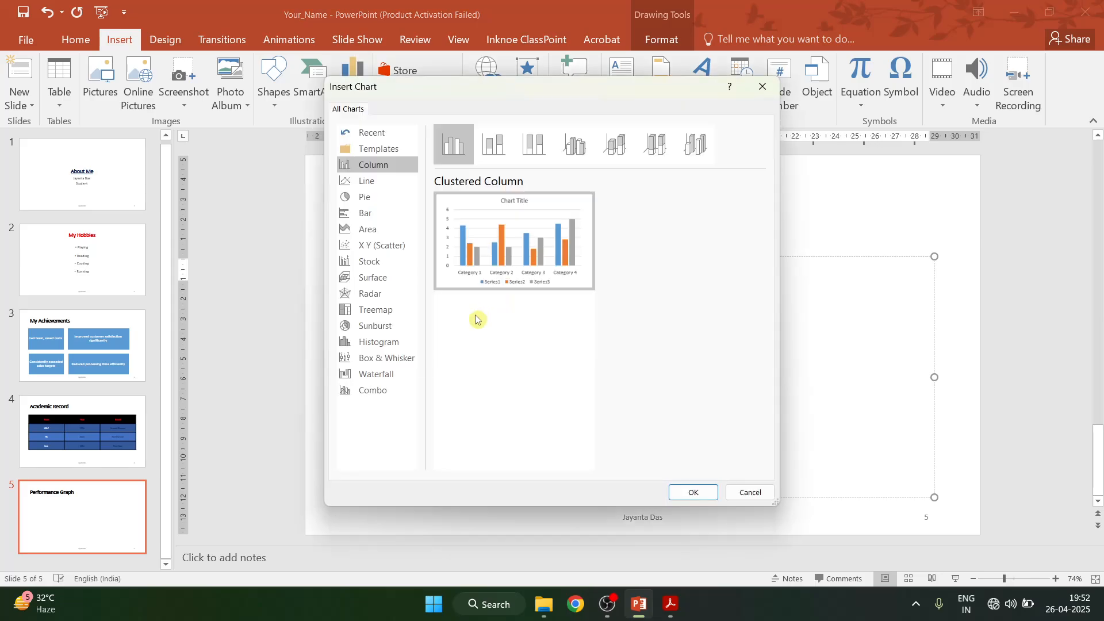
{"action": "left_click", "coordinate": [381, 213]}
{"action": "mouse_move", "coordinate": [446, 217]}
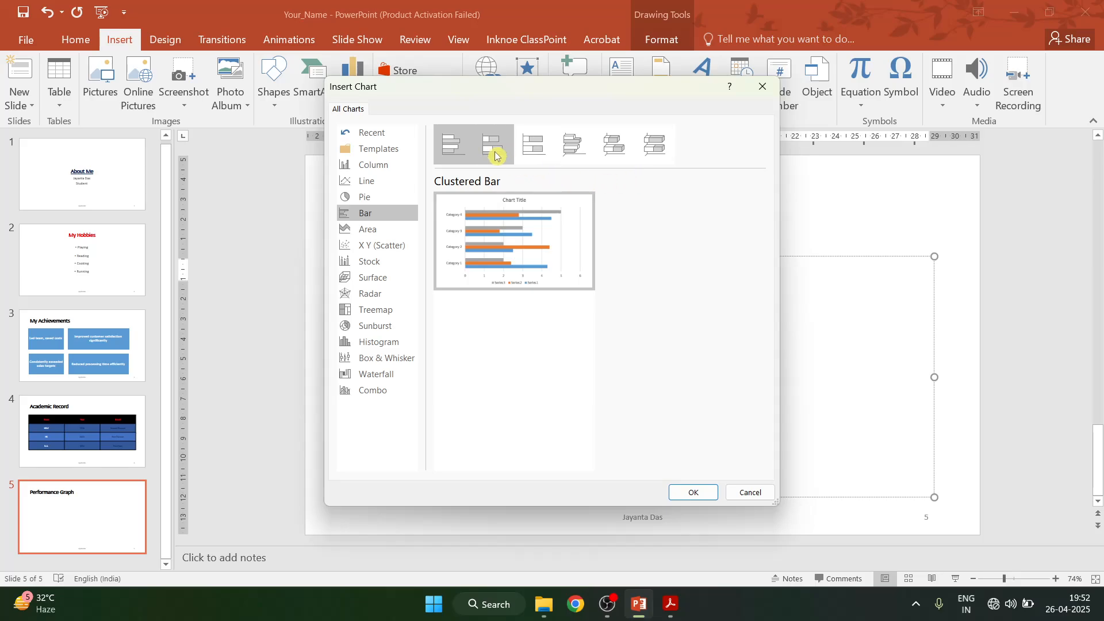
{"action": "left_click", "coordinate": [506, 151]}
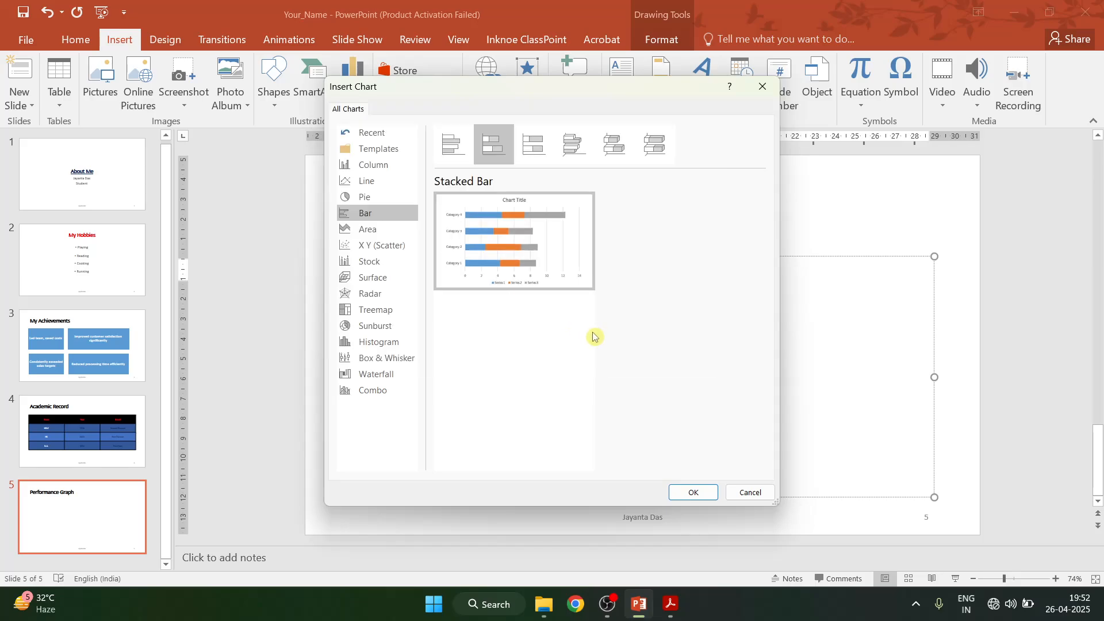
{"action": "left_click", "coordinate": [692, 496]}
Step: Copy the English, GK and Math sample data from the PDF, return to PowerPoint and dismiss the Office activation dialog
{"action": "key", "text": "alt+Tab"}
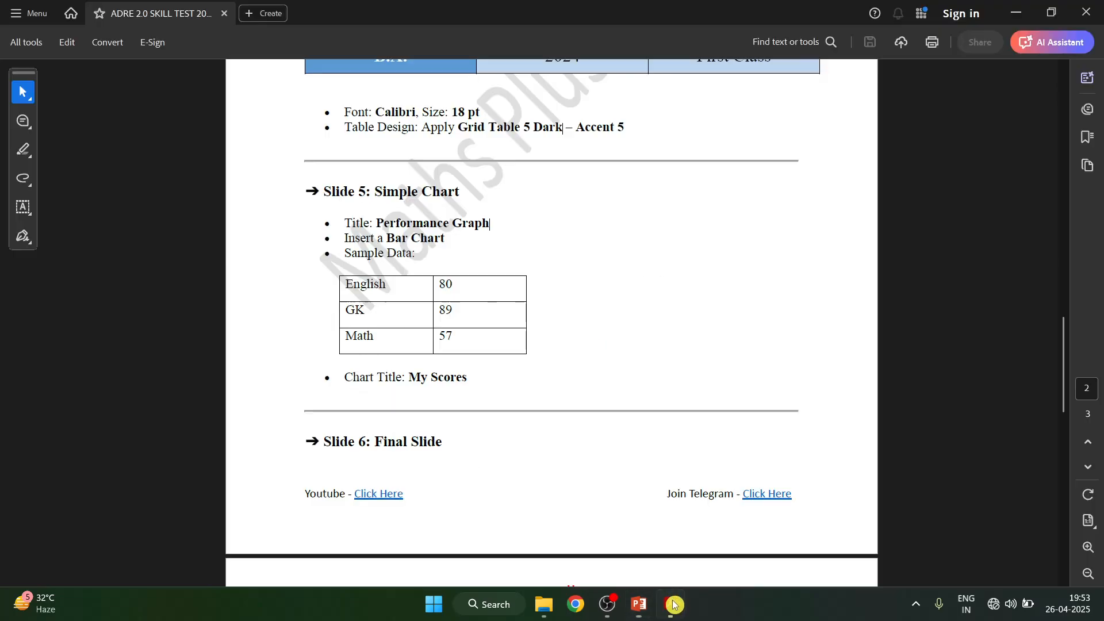
{"action": "left_click_drag", "start_coordinate": [339, 297], "coordinate": [465, 342]}
{"action": "key", "text": "ctrl+c"}
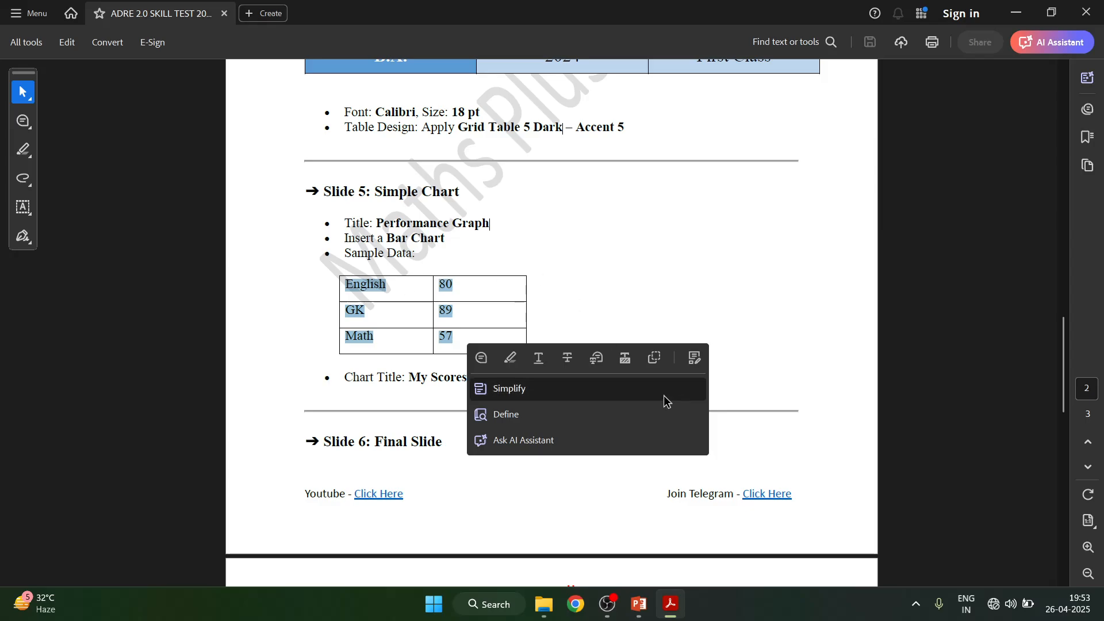
{"action": "left_click", "coordinate": [639, 604]}
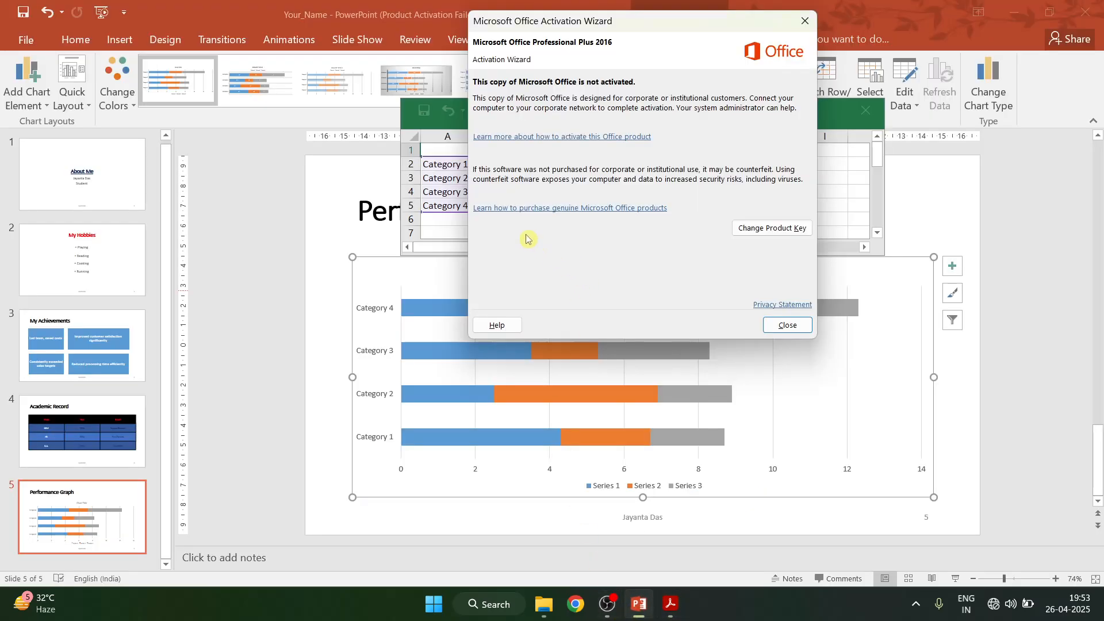
{"action": "left_click", "coordinate": [772, 327]}
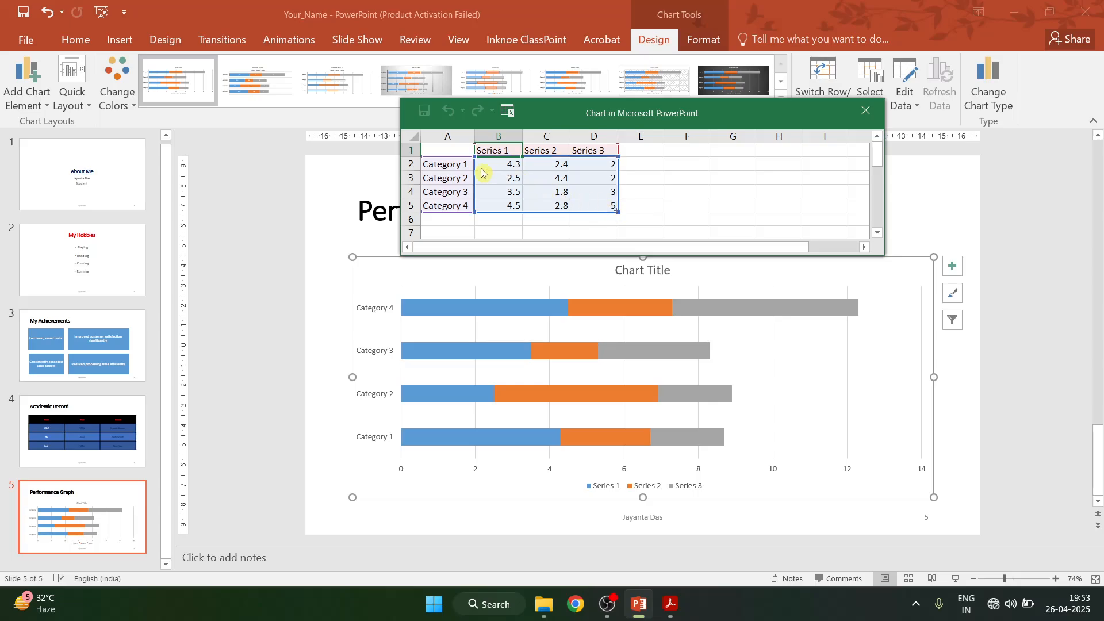
Step: Clear the default data in A1:D5 of the chart's datasheet and paste the copied sample data into column A
{"action": "left_click_drag", "start_coordinate": [436, 152], "coordinate": [594, 214]}
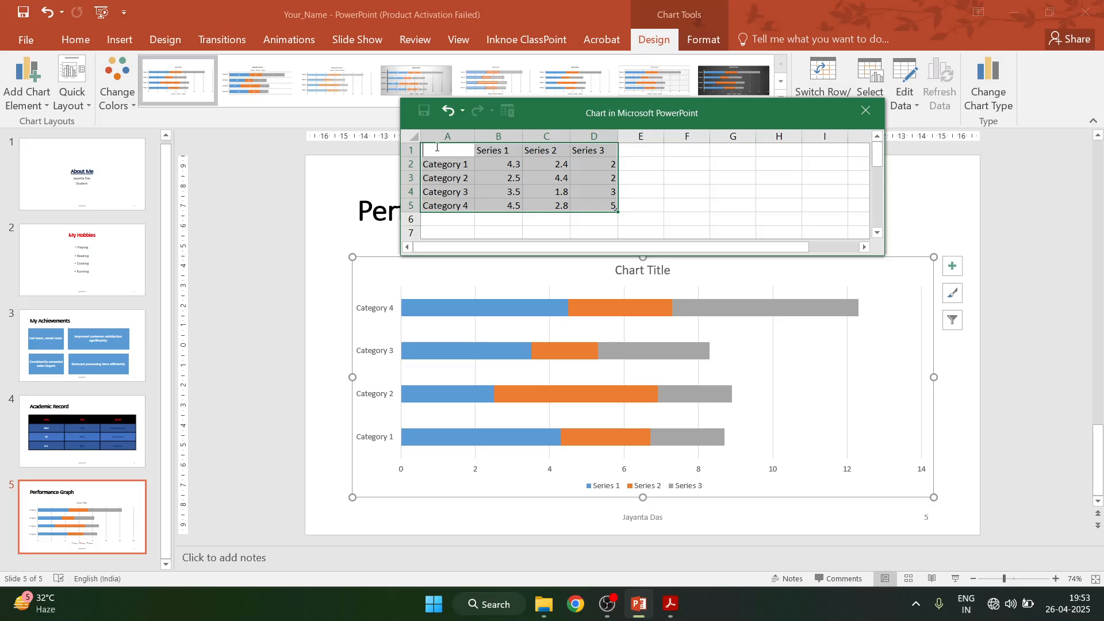
{"action": "left_click", "coordinate": [671, 218]}
{"action": "left_click_drag", "start_coordinate": [440, 153], "coordinate": [597, 211]}
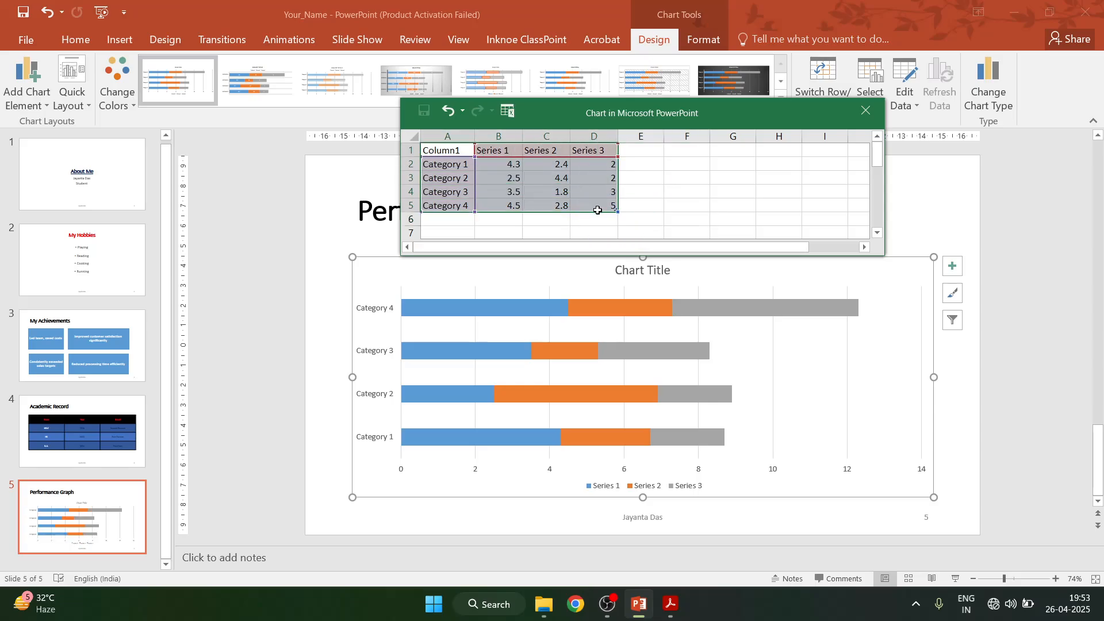
{"action": "key", "text": "Delete"}
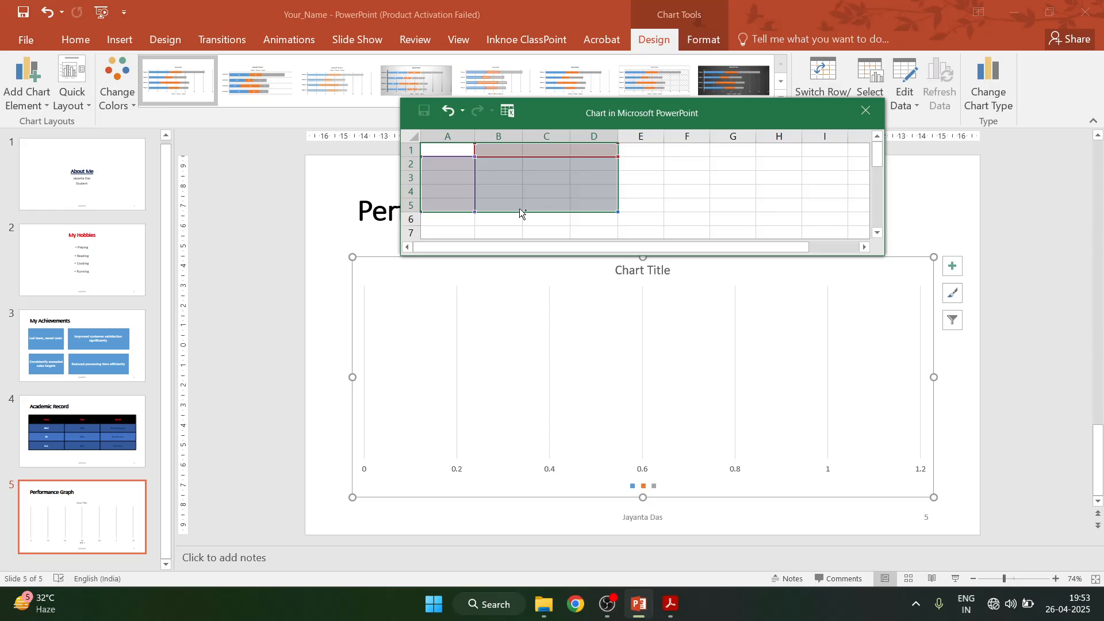
{"action": "key", "text": "ctrl+v"}
{"action": "left_click", "coordinate": [530, 340]}
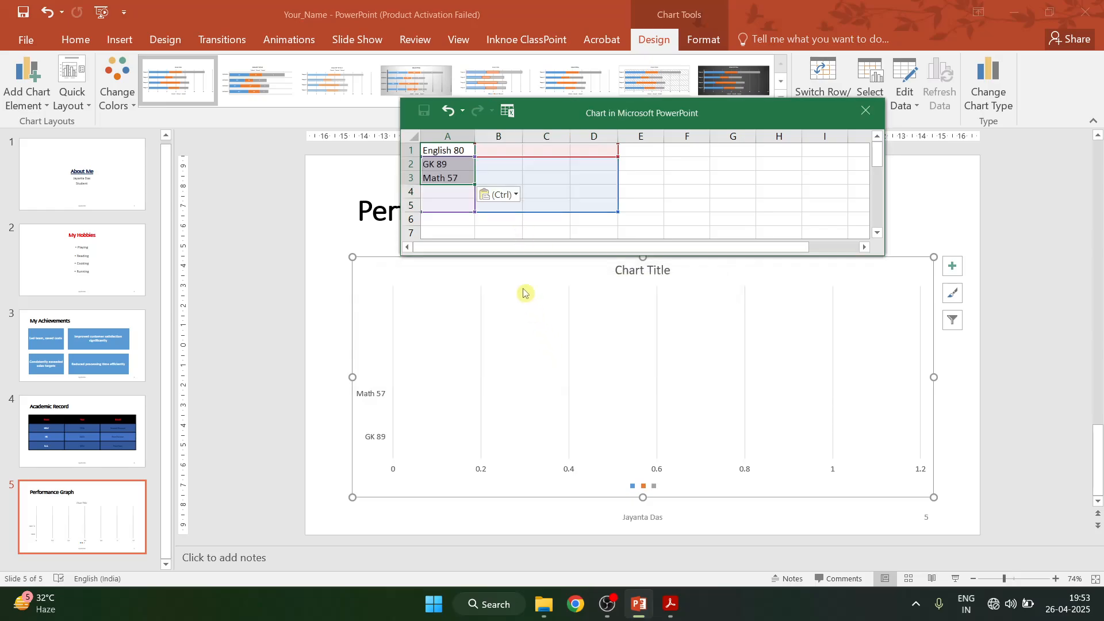
Step: Shorten the label in cell A1 of the chart data to "English" and enter 80 in cell B1
{"action": "left_click", "coordinate": [458, 151]}
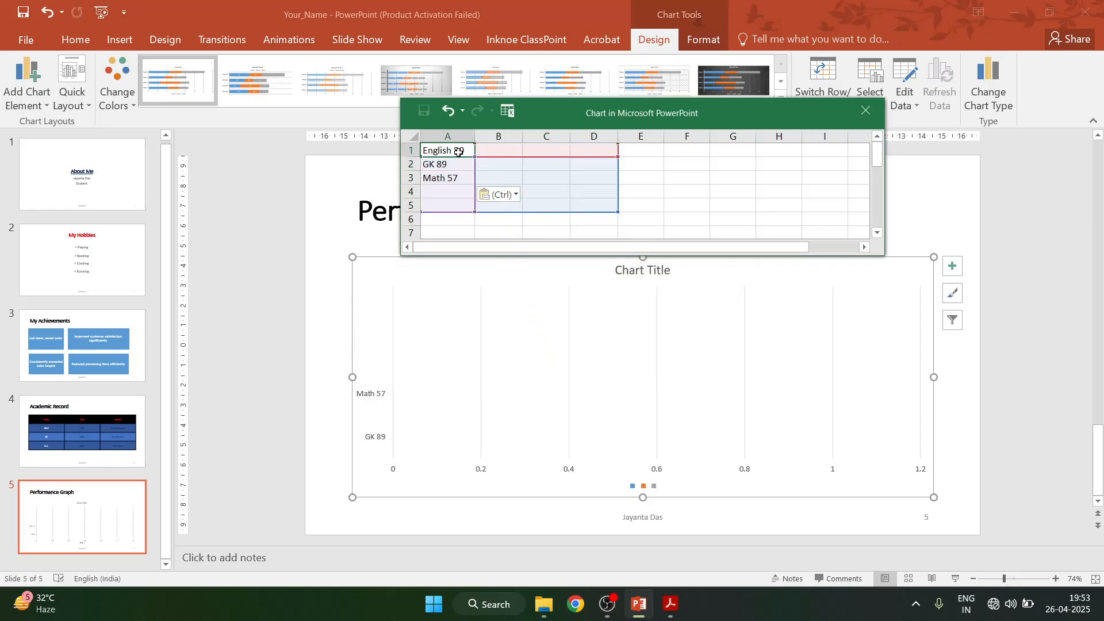
{"action": "double_click", "coordinate": [458, 151]}
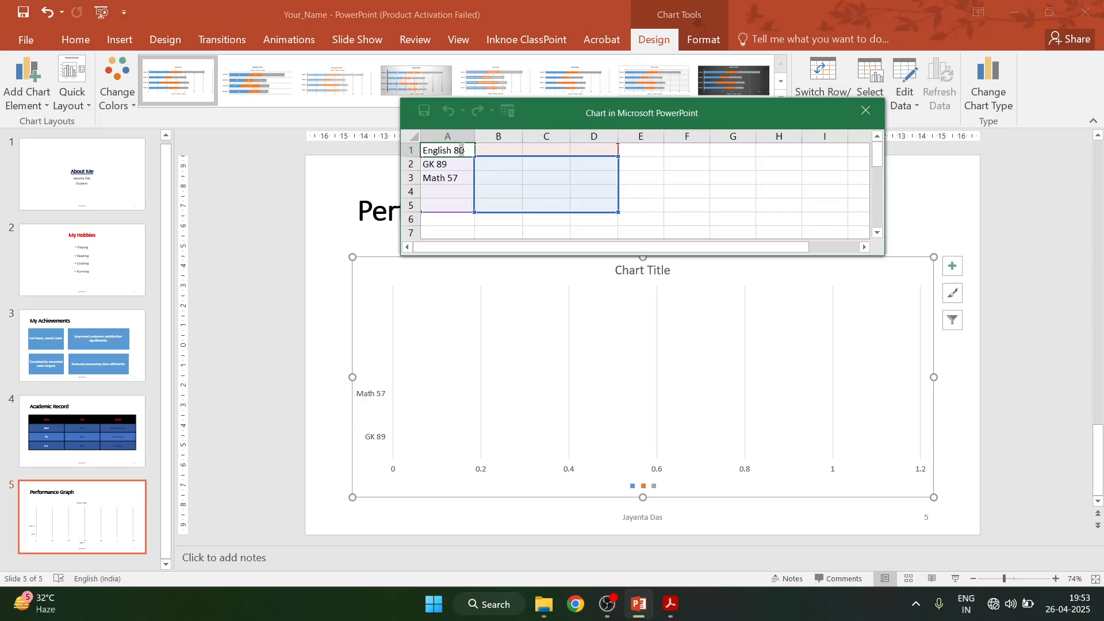
{"action": "key", "text": "BackSpace"}
{"action": "left_click", "coordinate": [493, 150]}
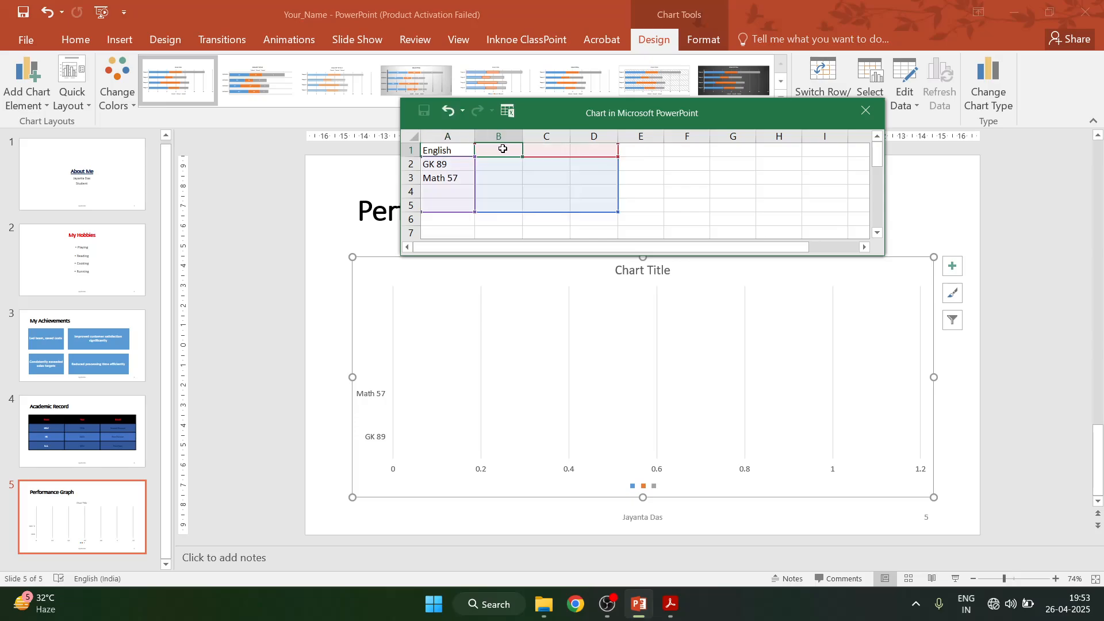
{"action": "type", "text": "80"}
Step: Enter the GK score 89 in cell B2 and the Math score 57 in cell B3
{"action": "left_click", "coordinate": [481, 169]}
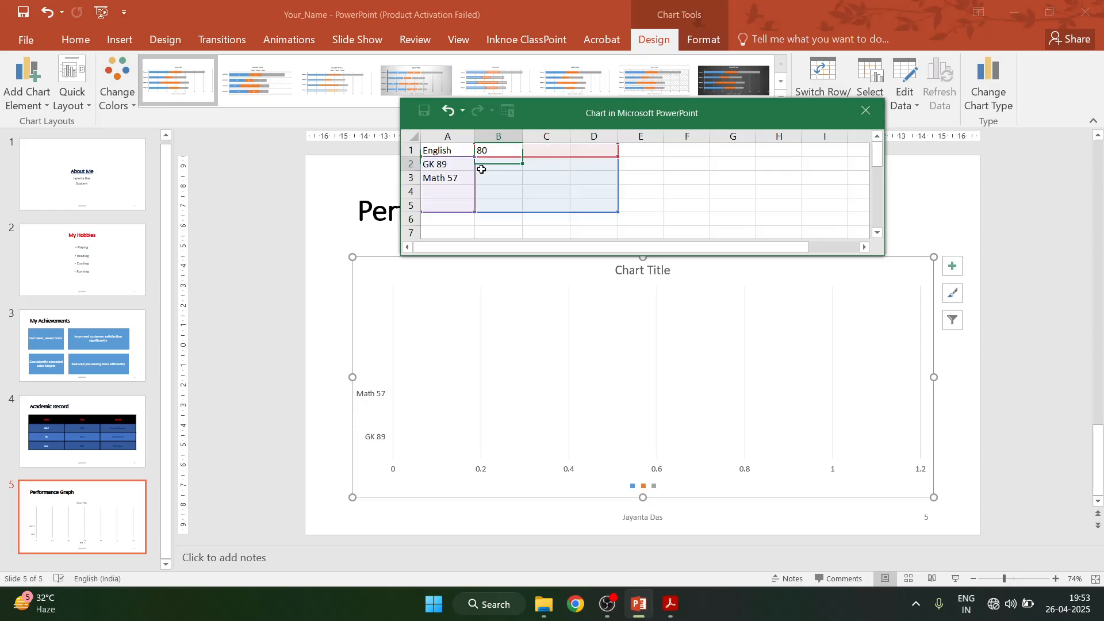
{"action": "type", "text": "89"}
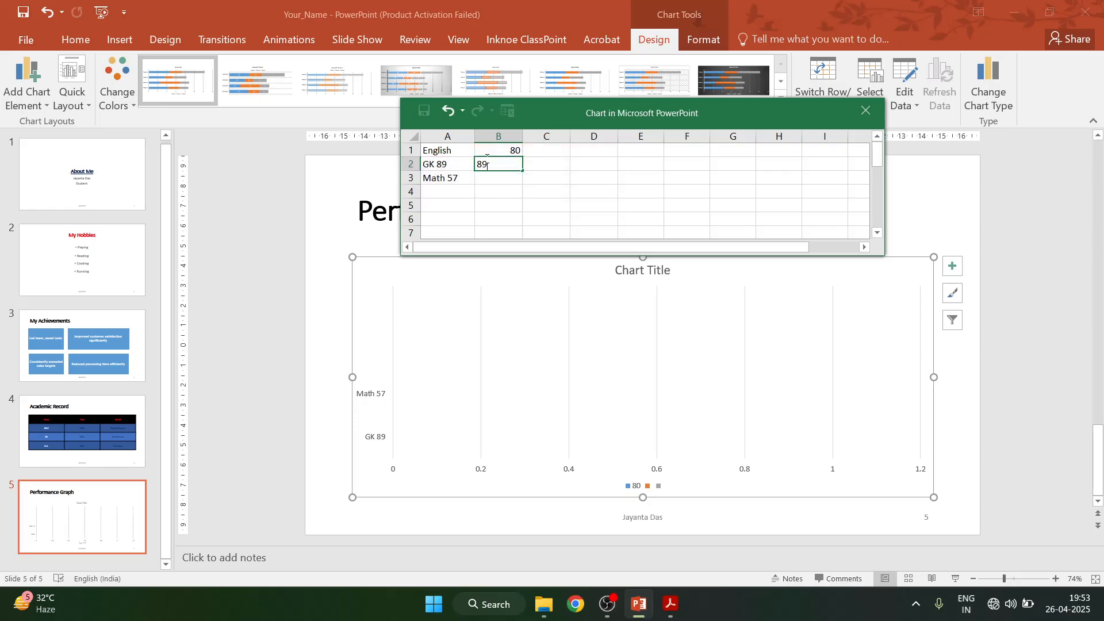
{"action": "left_click", "coordinate": [481, 178]}
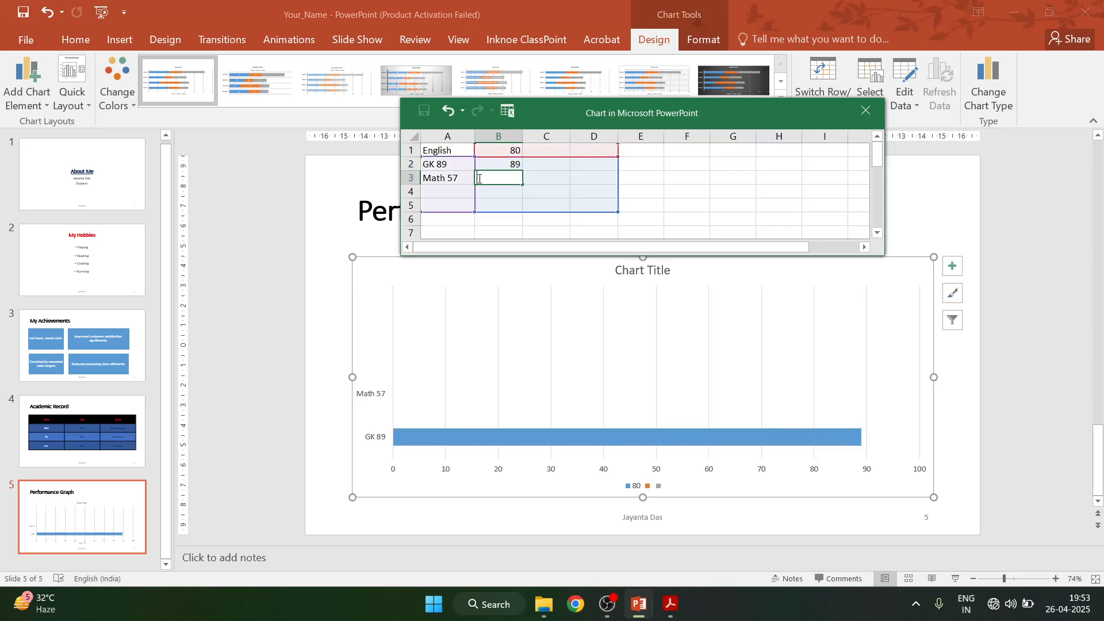
{"action": "type", "text": "57"}
Step: Remove the scores from the labels in cells A2 and A3 so that they read "GK" and "Math"
{"action": "double_click", "coordinate": [446, 166]}
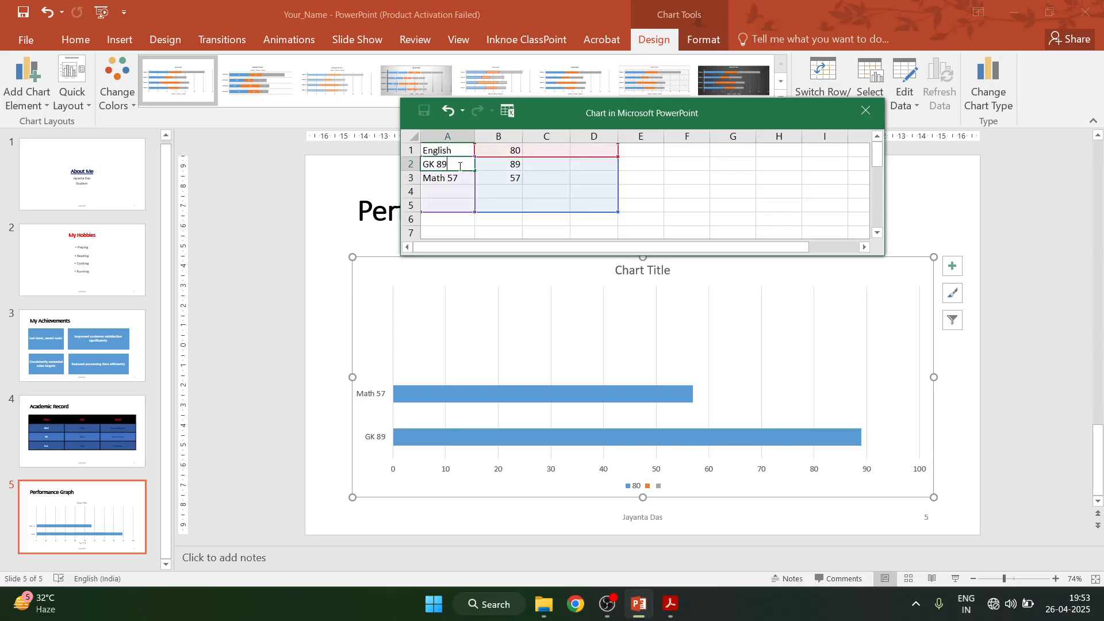
{"action": "key", "text": "BackSpace"}
{"action": "key", "text": "BackSpace"}
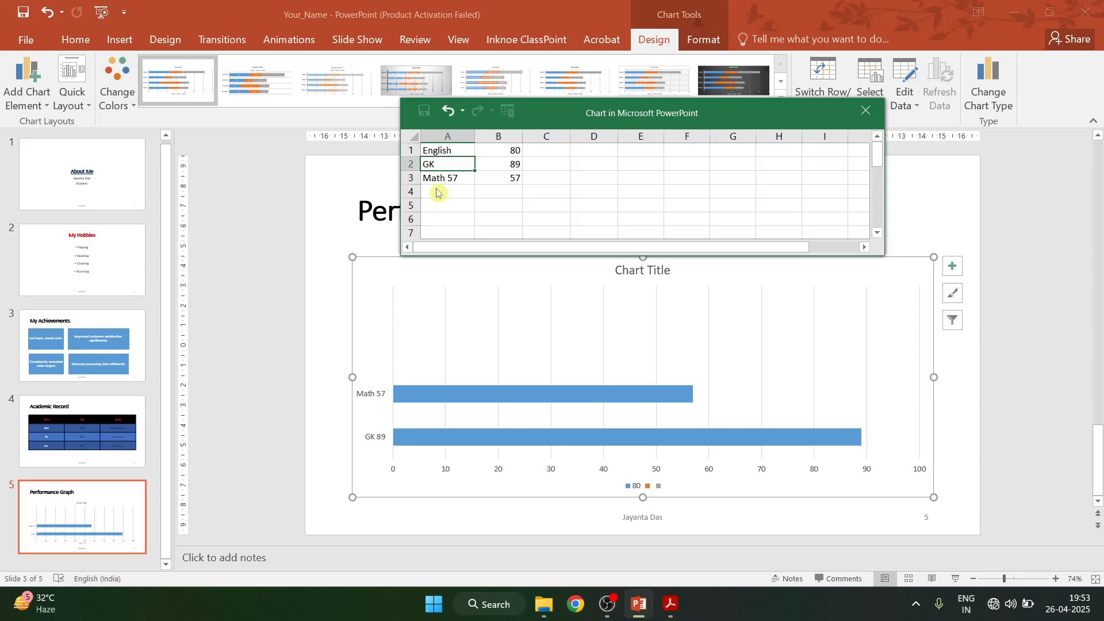
{"action": "key", "text": "Return"}
{"action": "key", "text": "BackSpace"}
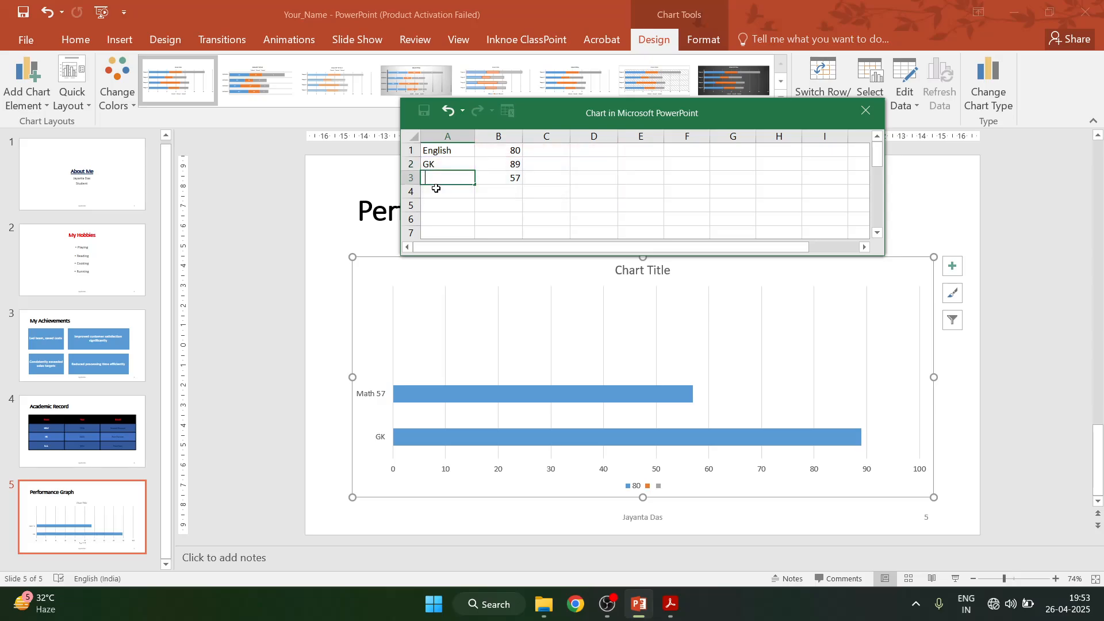
{"action": "key", "text": "ctrl+z"}
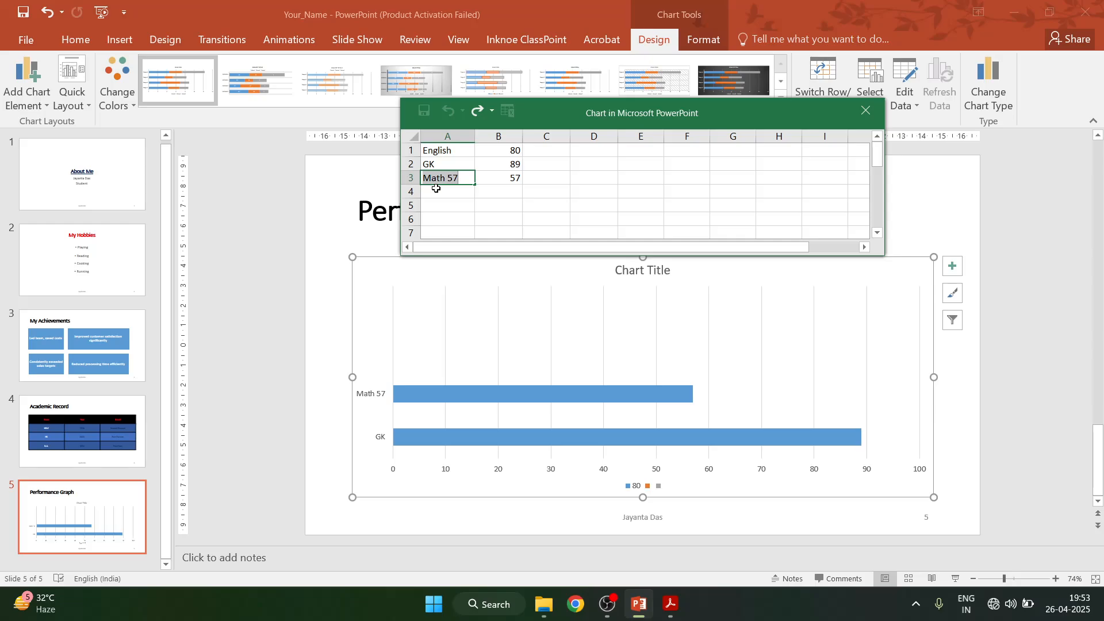
{"action": "left_click", "coordinate": [466, 179]}
{"action": "key", "text": "BackSpace"}
{"action": "key", "text": "BackSpace"}
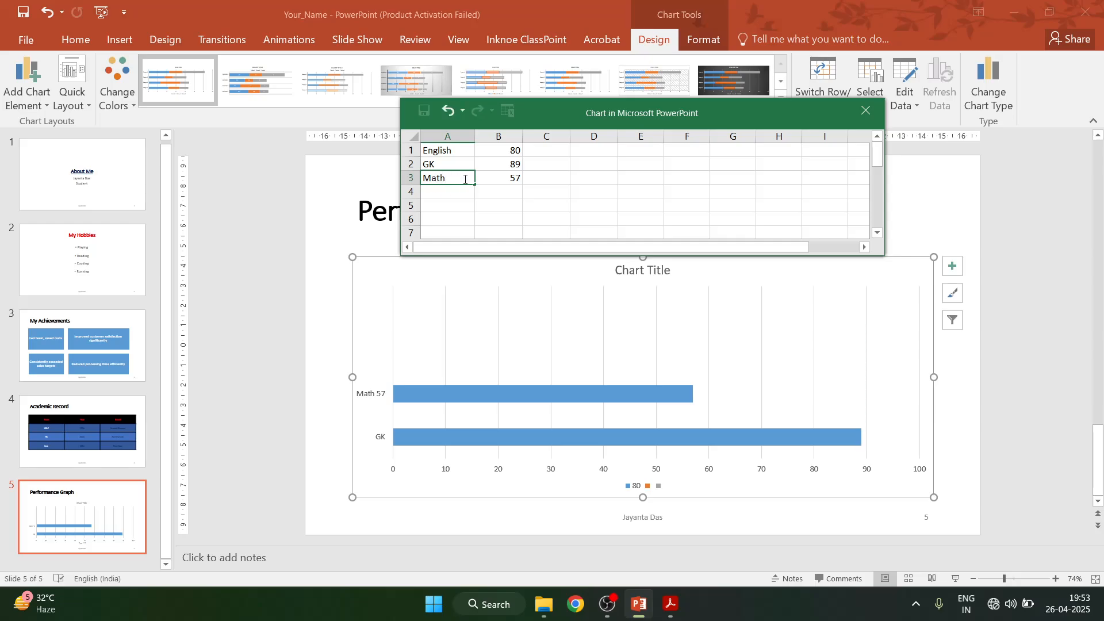
{"action": "left_click", "coordinate": [552, 178]}
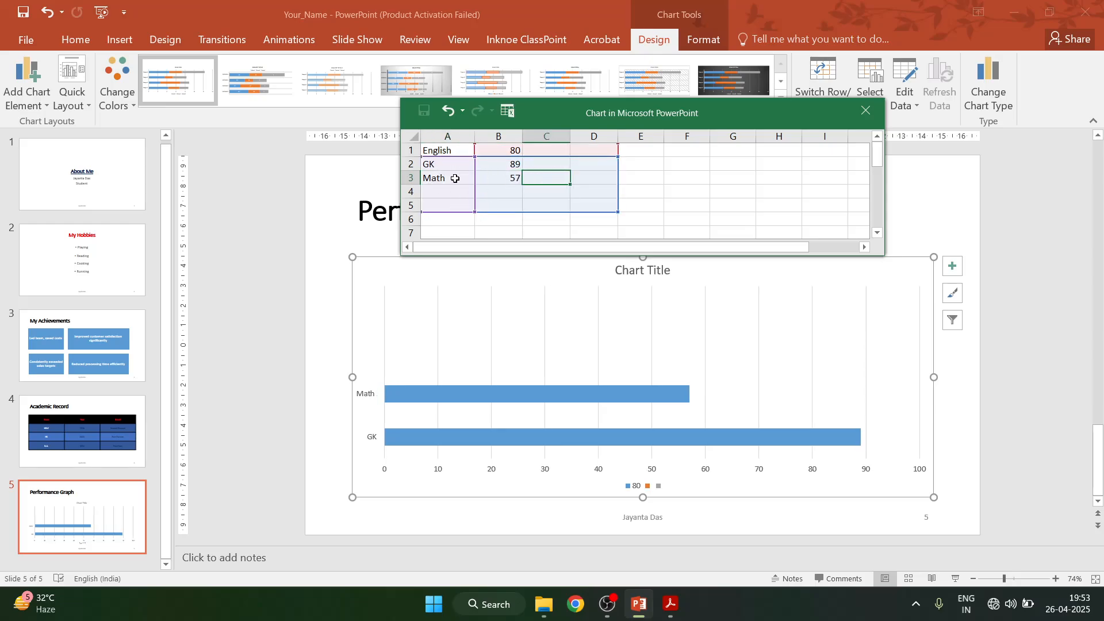
{"action": "left_click", "coordinate": [449, 152]}
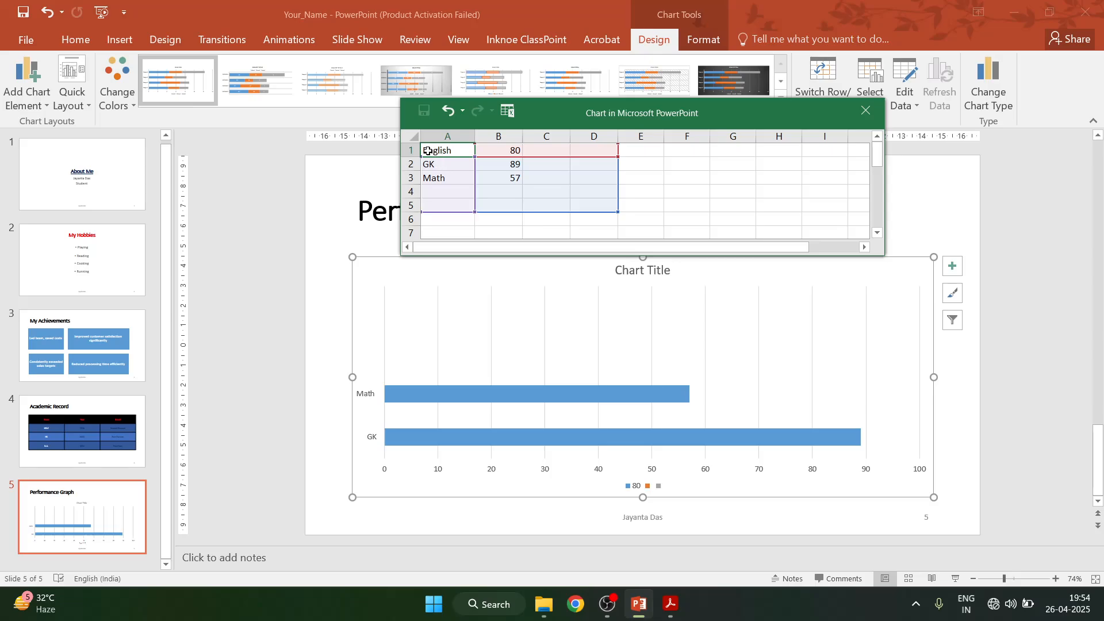
{"action": "left_click_drag", "start_coordinate": [426, 150], "coordinate": [437, 177]}
{"action": "left_click", "coordinate": [449, 151]}
{"action": "double_click", "coordinate": [433, 151]}
{"action": "scroll", "coordinate": [462, 341], "scroll_direction": "down", "scroll_amount": 1}
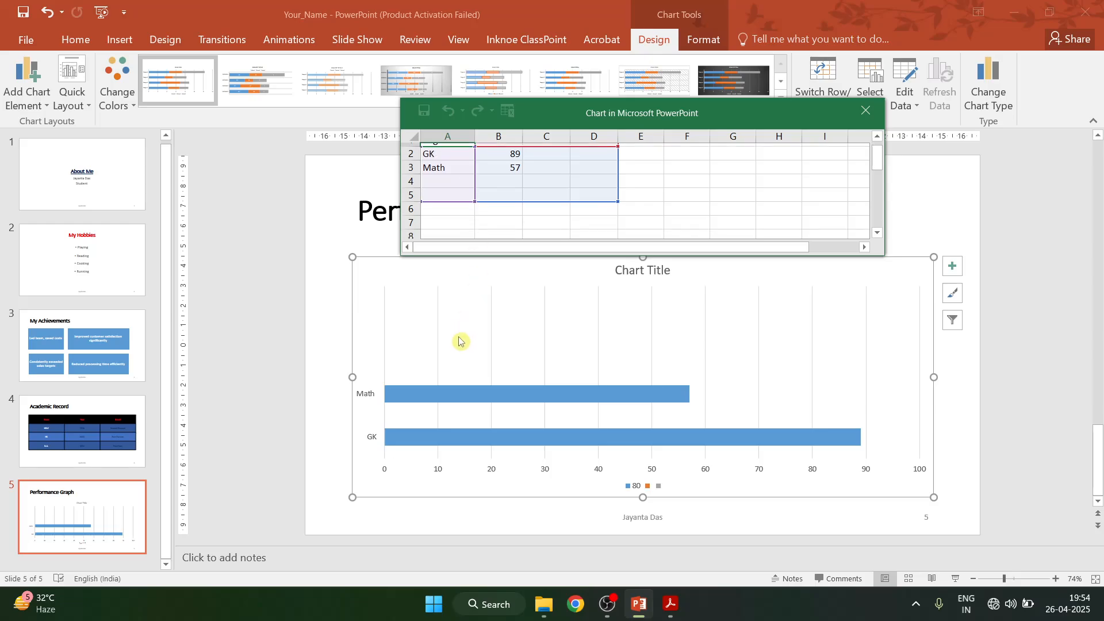
Step: Move the "English" label in the chart's datasheet from cell A1 to cell A4, below "Math"
{"action": "scroll", "coordinate": [478, 318], "scroll_direction": "up", "scroll_amount": 1}
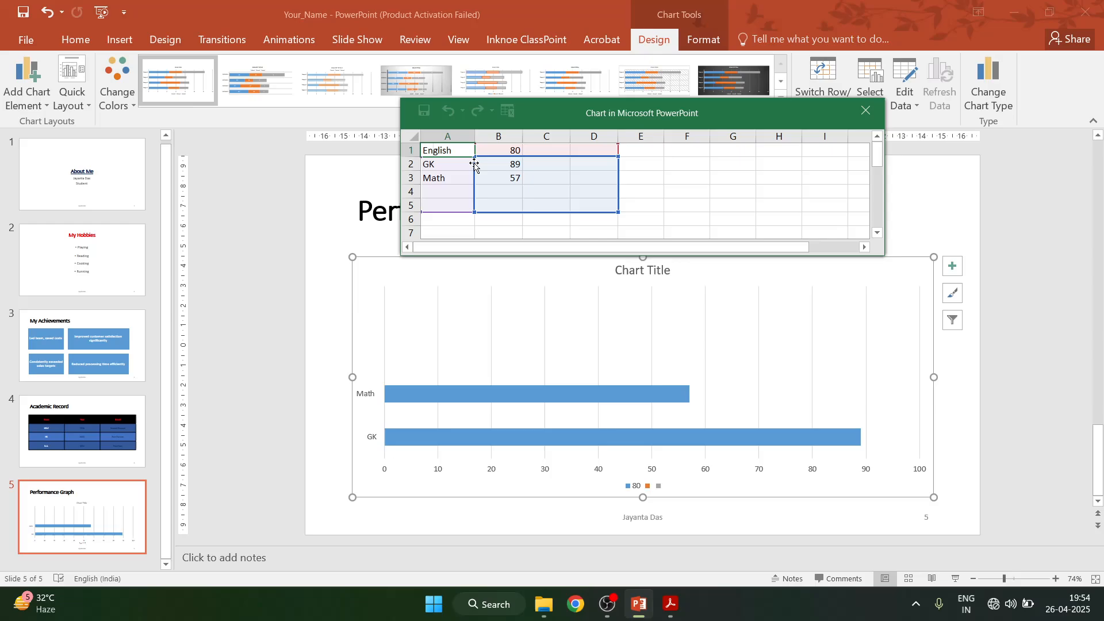
{"action": "left_click", "coordinate": [432, 168]}
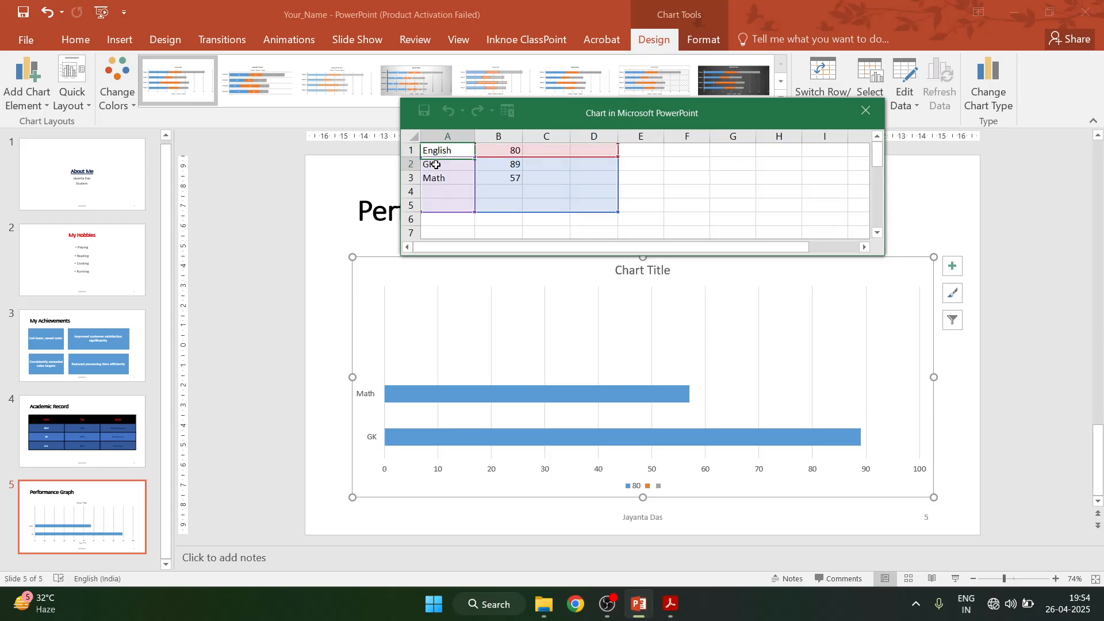
{"action": "left_click_drag", "start_coordinate": [433, 152], "coordinate": [515, 175]}
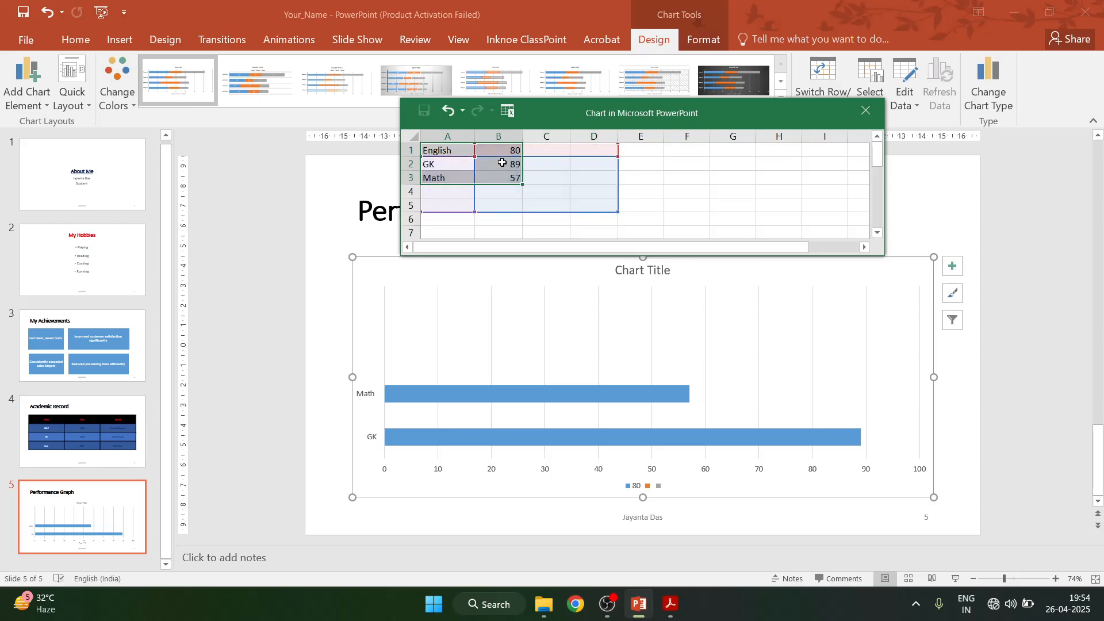
{"action": "left_click", "coordinate": [449, 150]}
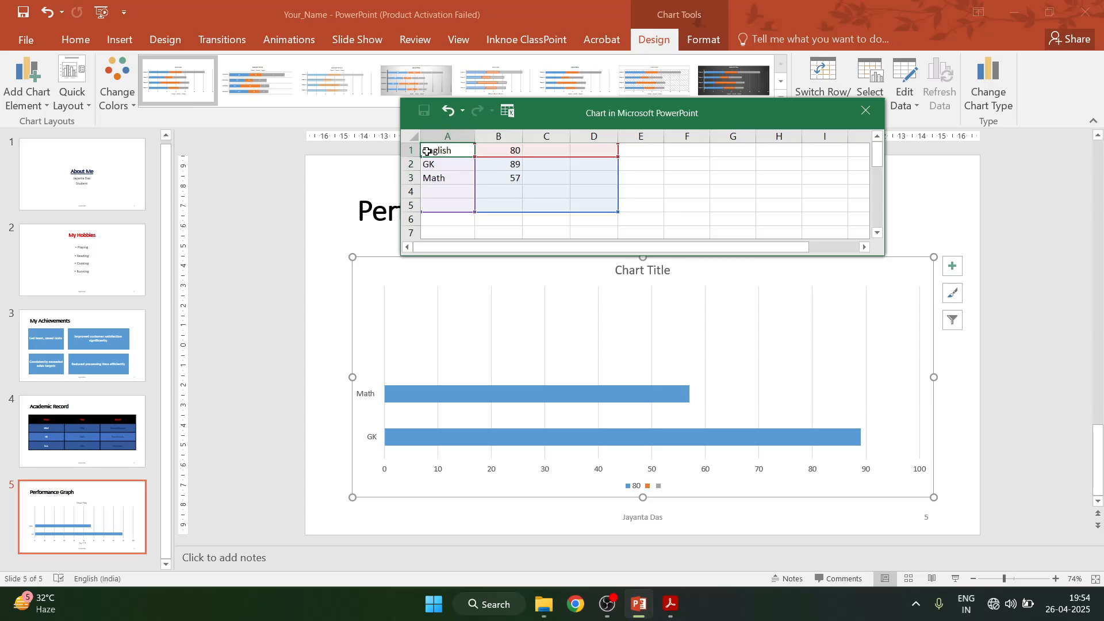
{"action": "double_click", "coordinate": [428, 150]}
{"action": "left_click_drag", "start_coordinate": [426, 152], "coordinate": [472, 152]}
{"action": "key", "text": "ctrl+c"}
{"action": "key", "text": "Delete"}
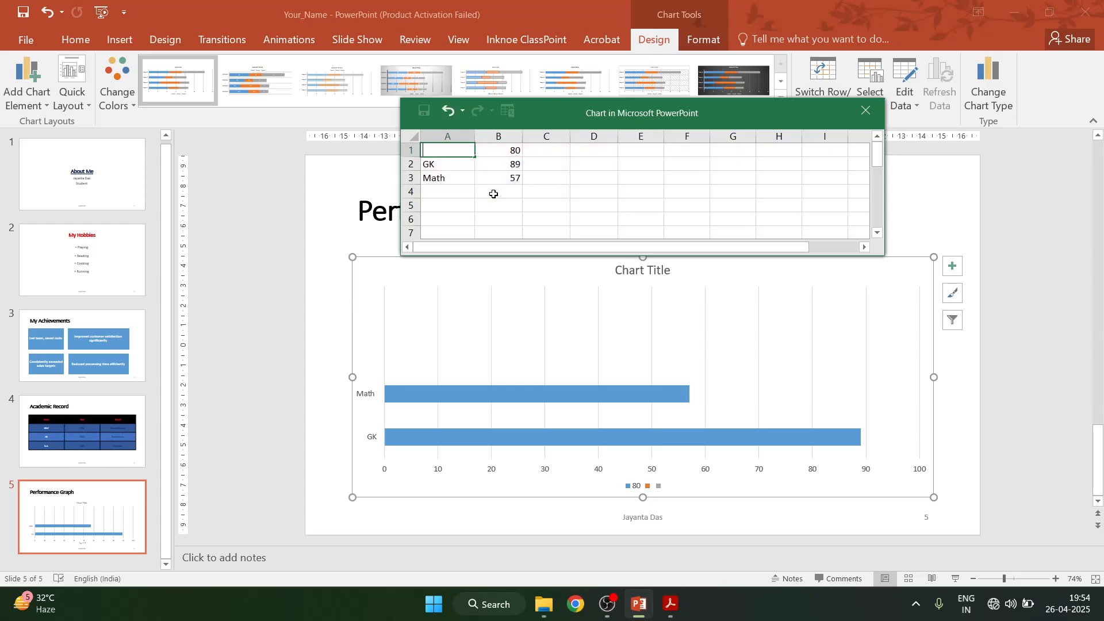
{"action": "left_click", "coordinate": [439, 166]}
{"action": "left_click", "coordinate": [437, 191]}
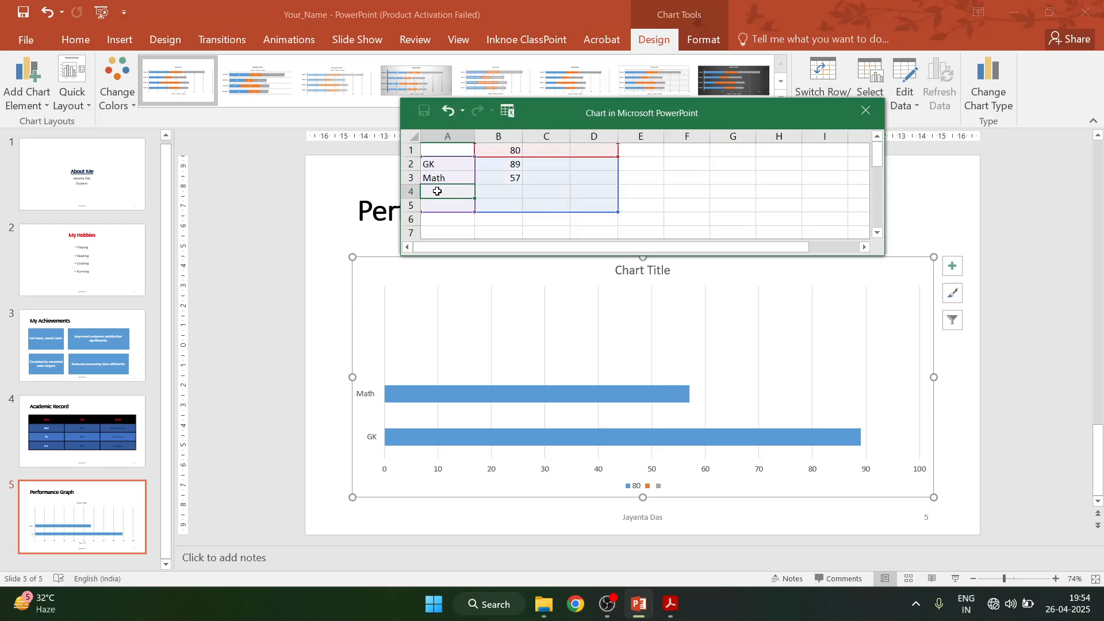
{"action": "key", "text": "ctrl+v"}
Step: Move the English score 80 from cell B1 to cell B4 of the chart's datasheet
{"action": "left_click", "coordinate": [508, 164]}
{"action": "left_click", "coordinate": [511, 152]}
{"action": "left_click", "coordinate": [498, 165], "text": "shift"}
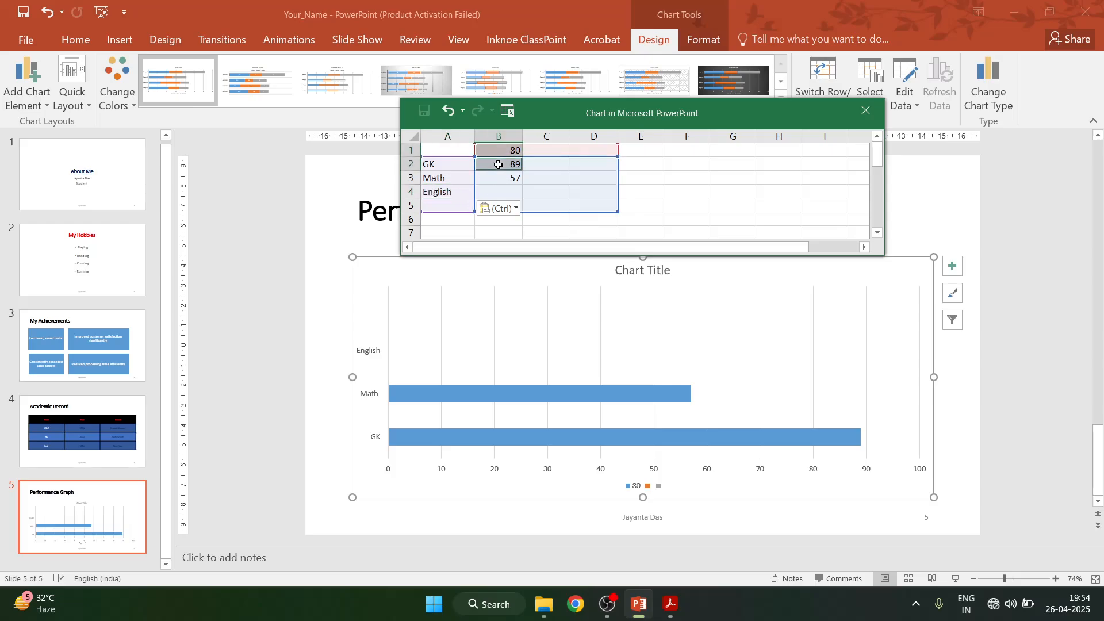
{"action": "left_click", "coordinate": [510, 150]}
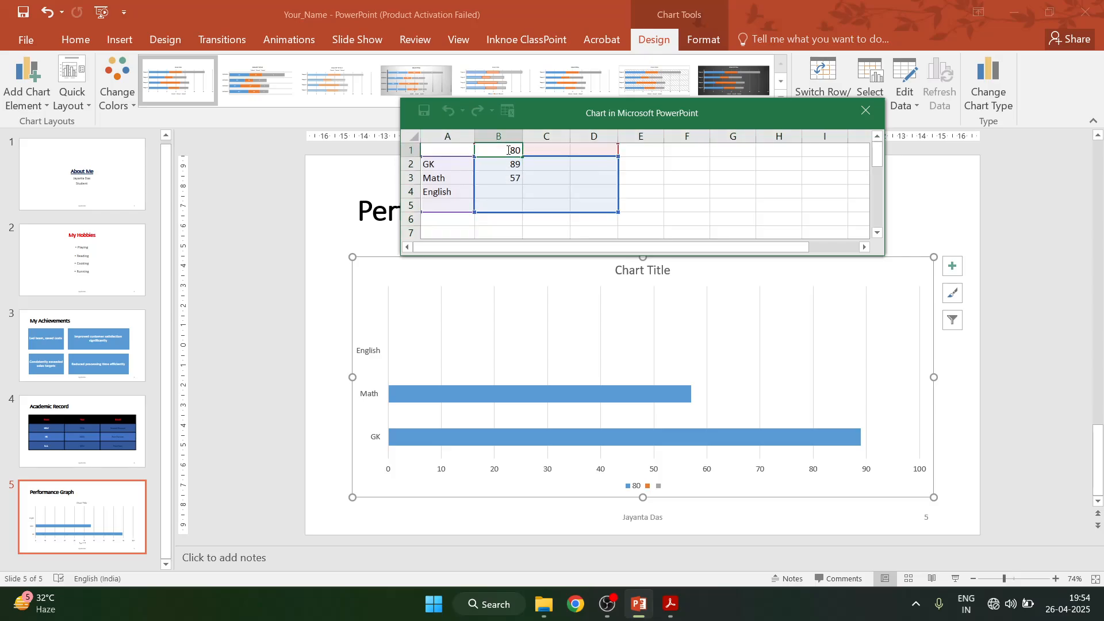
{"action": "double_click", "coordinate": [514, 150]}
{"action": "key", "text": "ctrl+x"}
{"action": "left_click", "coordinate": [499, 190]}
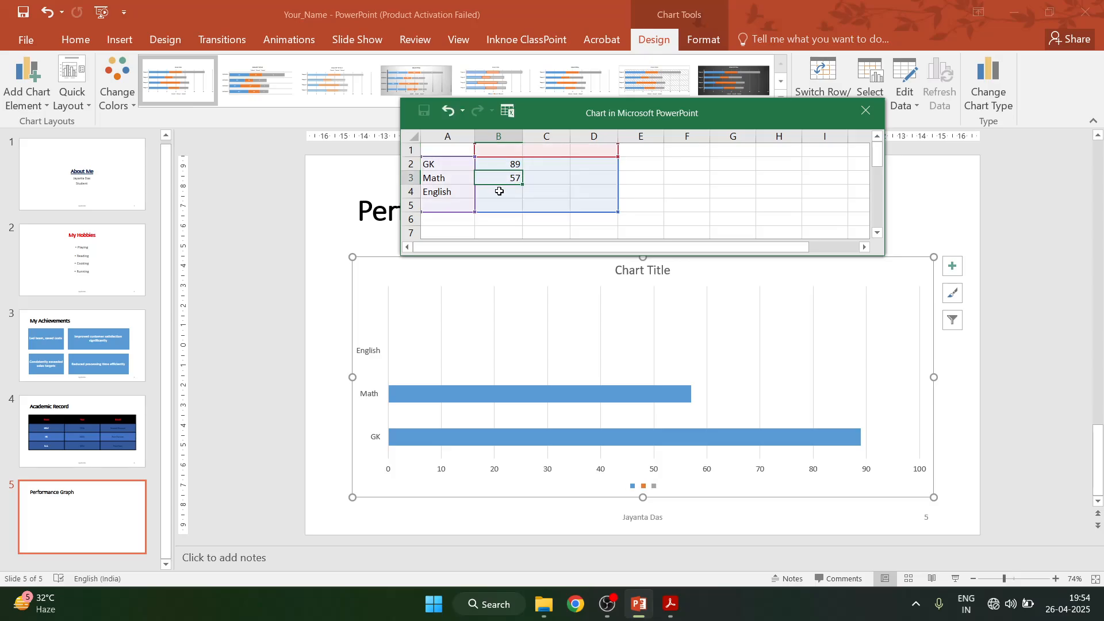
{"action": "key", "text": "ctrl+v"}
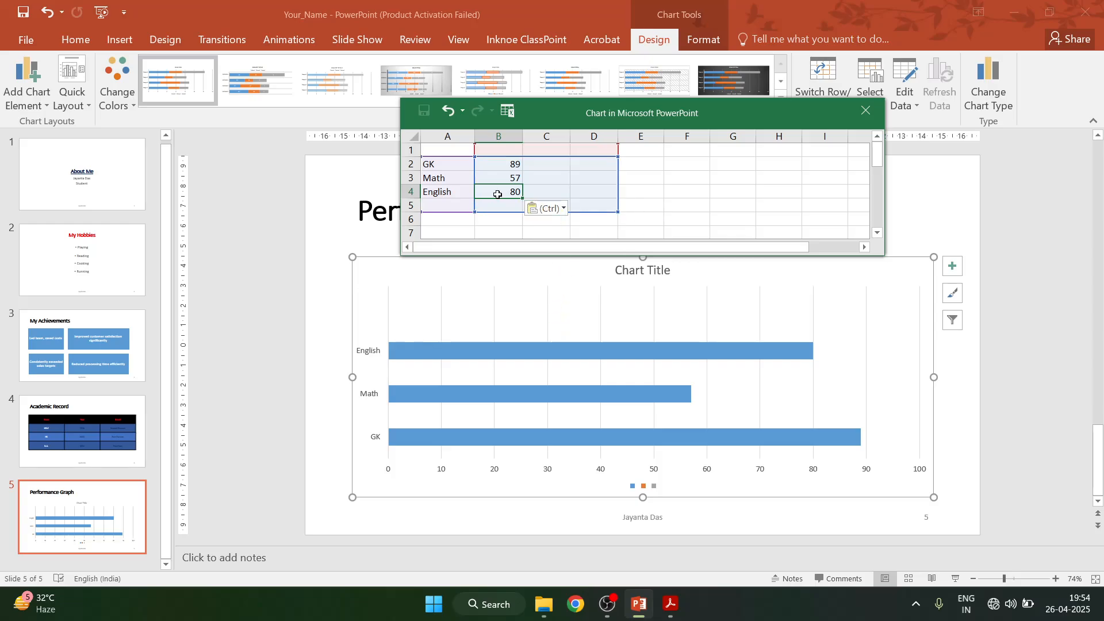
Step: Enter the headings "Subjects" in cell A1 and "Marks" in cell B1, and close the chart's datasheet
{"action": "left_click", "coordinate": [444, 152]}
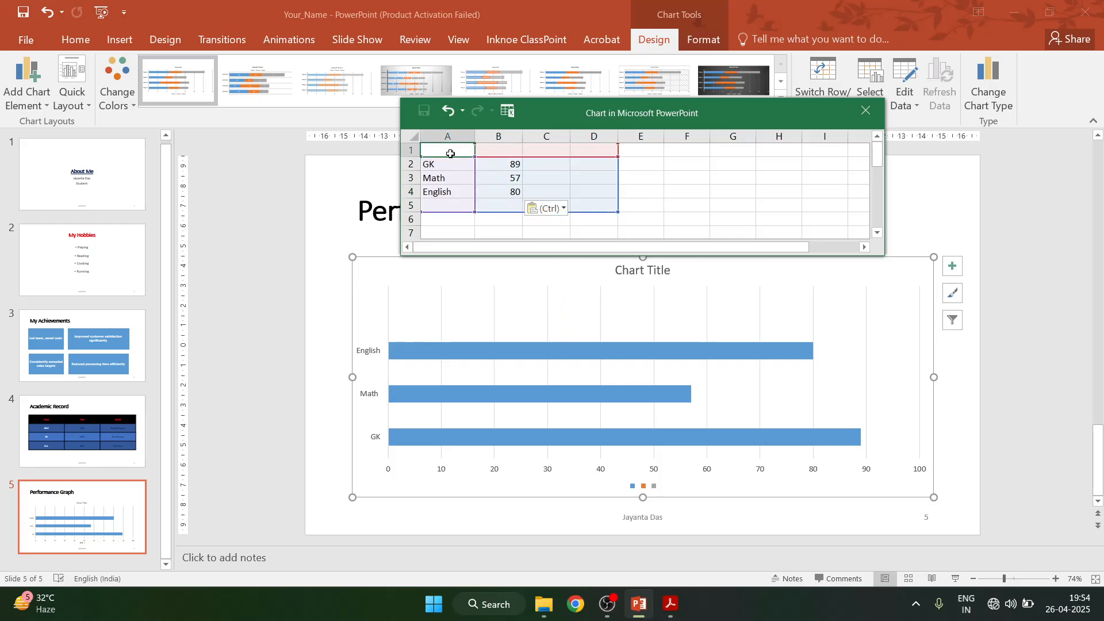
{"action": "type", "text": "S"}
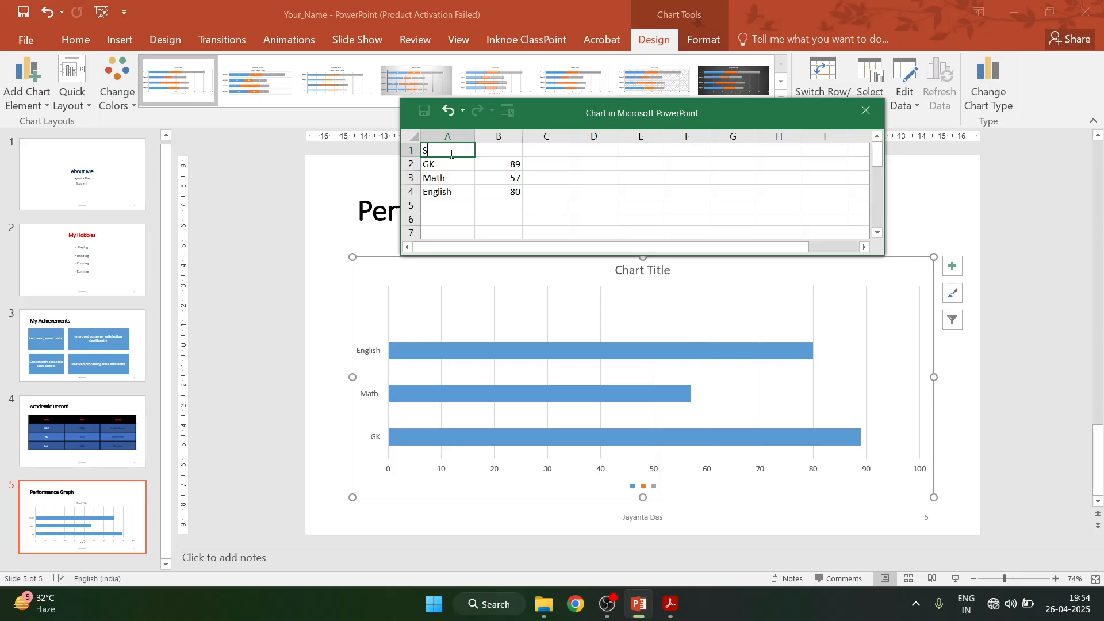
{"action": "type", "text": "ubjects"}
{"action": "left_click", "coordinate": [498, 151]}
{"action": "type", "text": "Mark"}
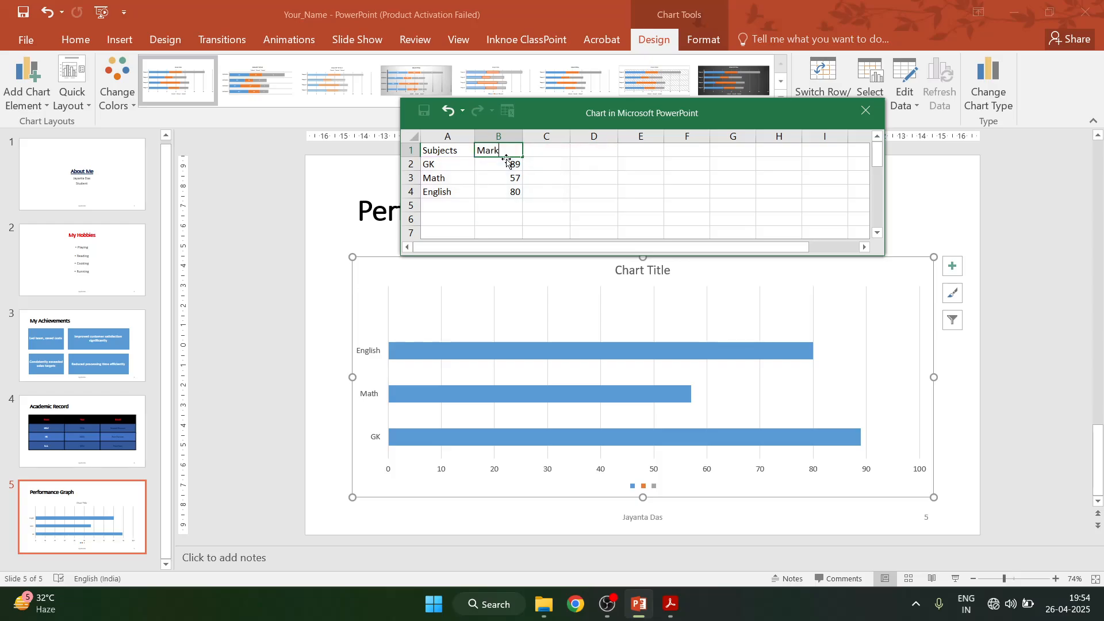
{"action": "left_click", "coordinate": [562, 189]}
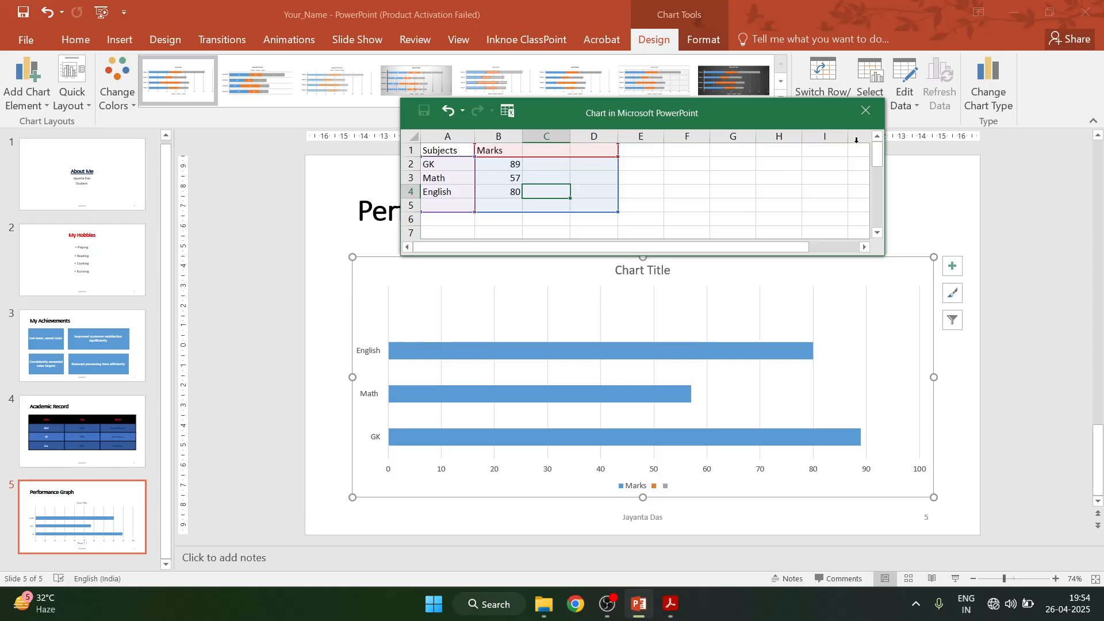
{"action": "left_click", "coordinate": [863, 112]}
{"action": "left_click", "coordinate": [639, 604]}
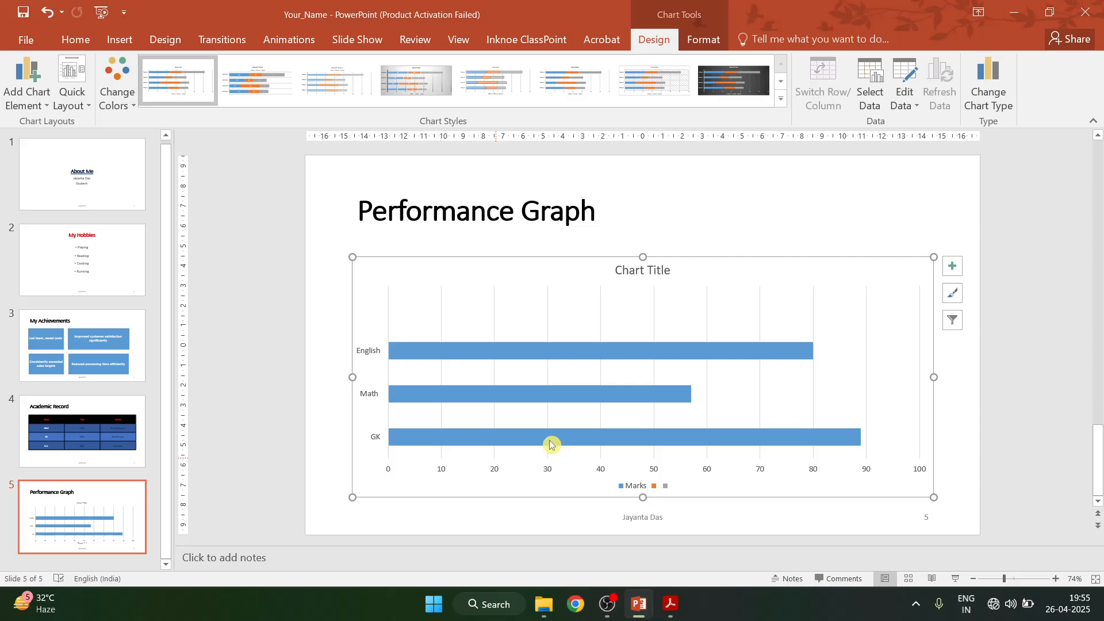
Step: Look up the required chart title in the PDF instructions and replace the chart's placeholder title with "My Scores"
{"action": "left_click", "coordinate": [670, 604]}
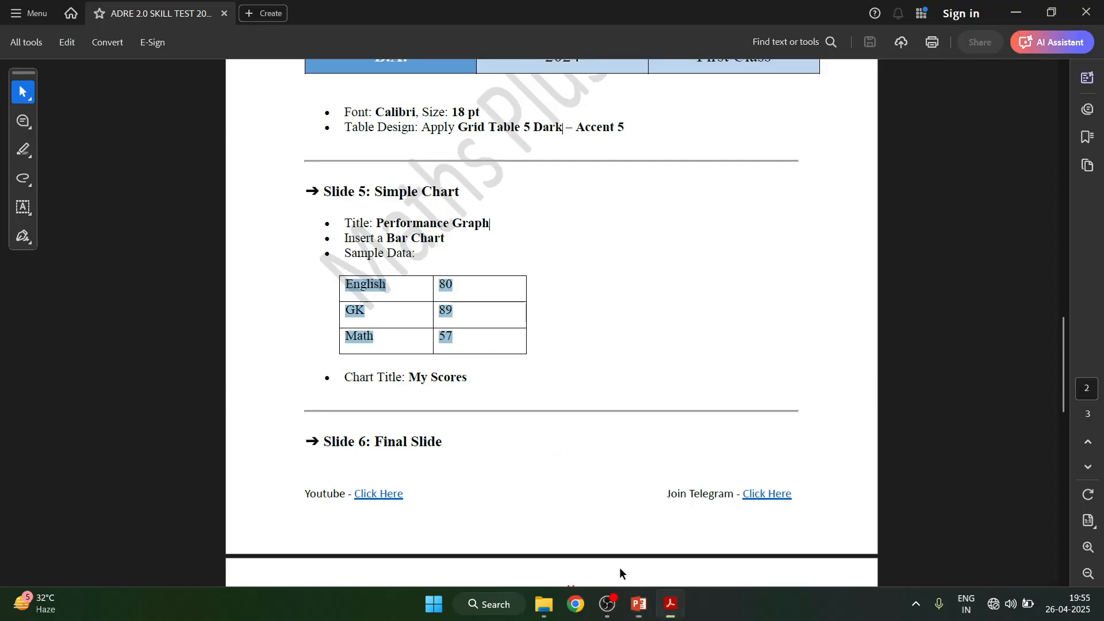
{"action": "left_click", "coordinate": [509, 412]}
{"action": "left_click_drag", "start_coordinate": [411, 377], "coordinate": [354, 443]}
{"action": "left_click", "coordinate": [510, 386]}
{"action": "left_click", "coordinate": [639, 604]}
{"action": "left_click", "coordinate": [648, 270]}
{"action": "double_click", "coordinate": [648, 270]}
{"action": "left_click", "coordinate": [623, 321]}
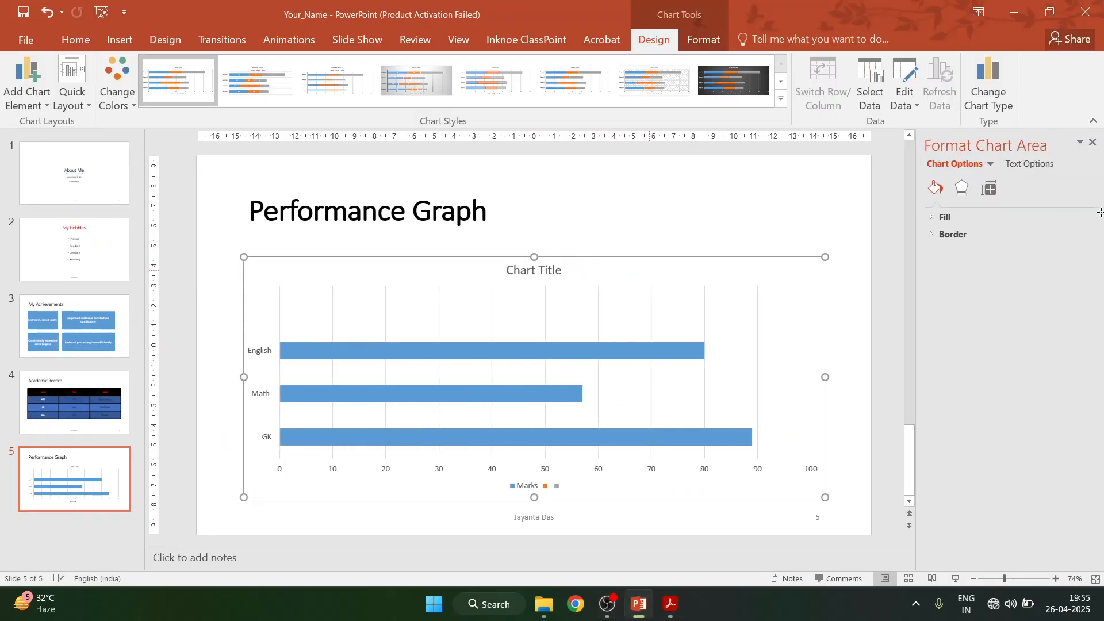
{"action": "left_click", "coordinate": [658, 273]}
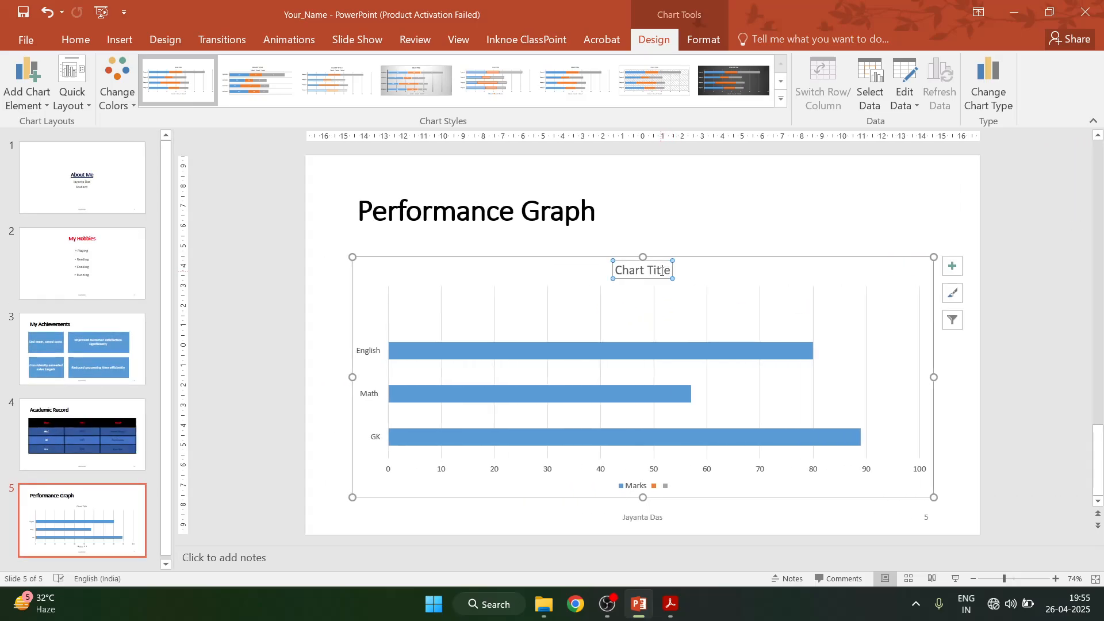
{"action": "left_click", "coordinate": [657, 274]}
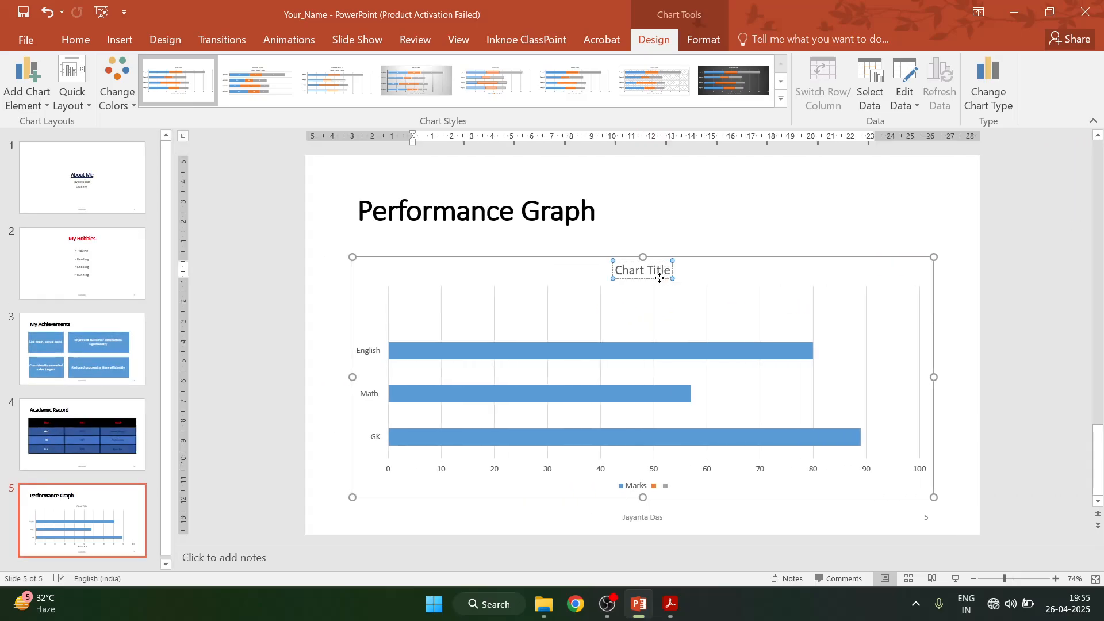
{"action": "triple_click", "coordinate": [658, 274]}
{"action": "type", "text": "My S"}
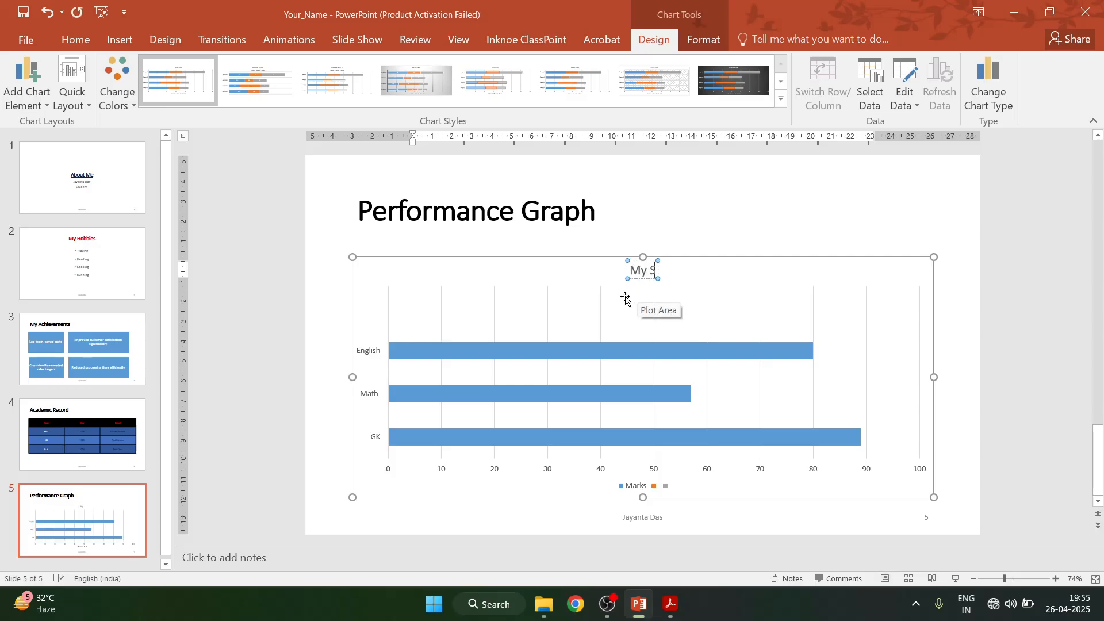
{"action": "type", "text": "cores"}
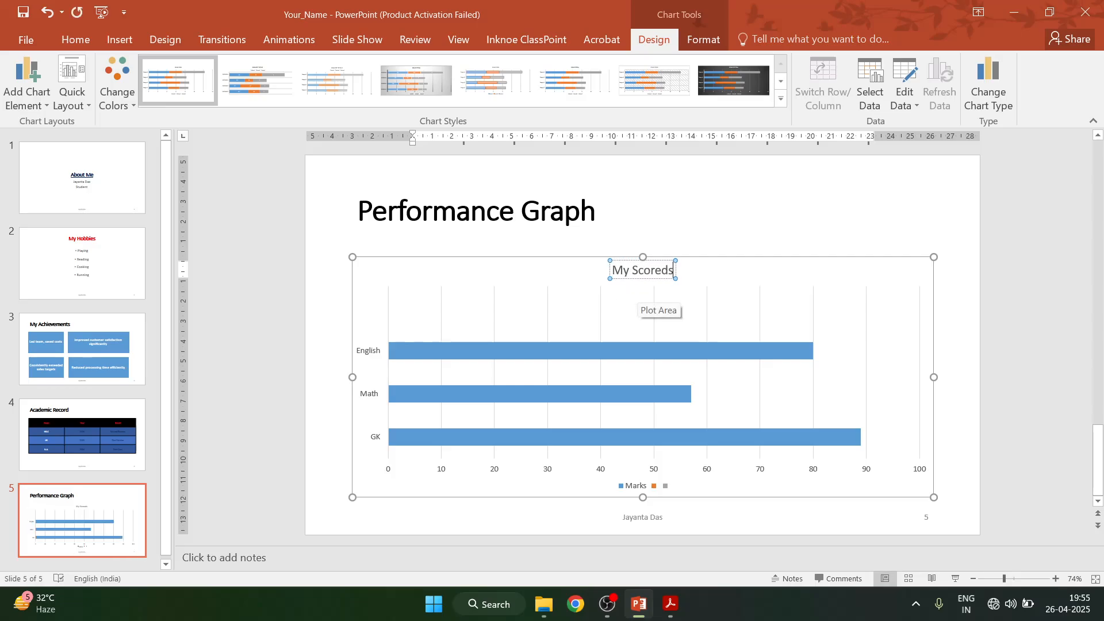
{"action": "key", "text": "F12"}
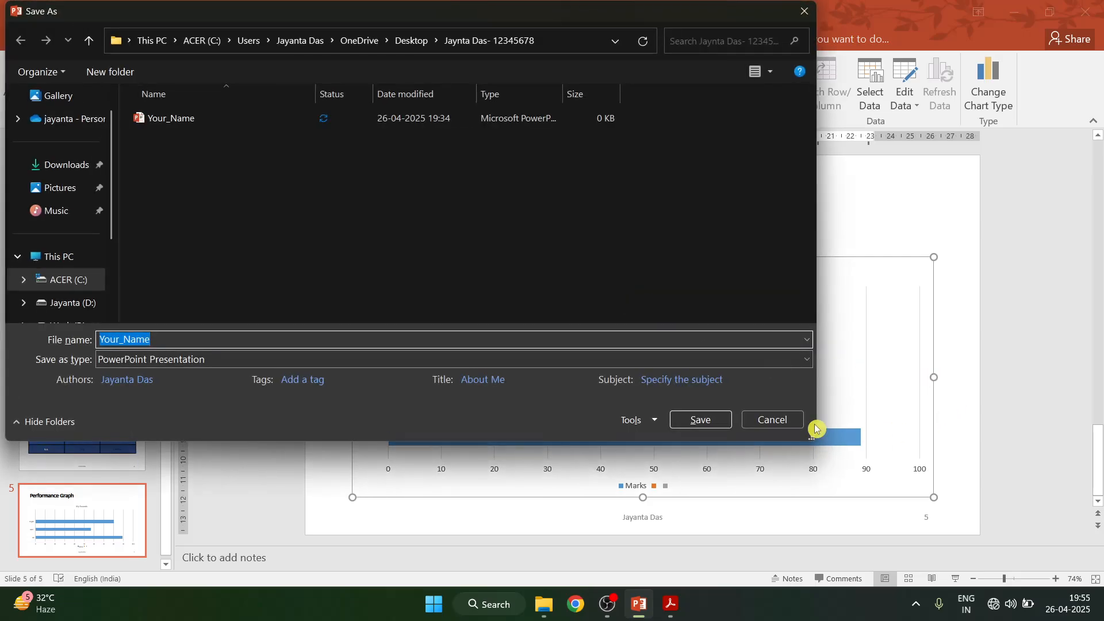
{"action": "left_click", "coordinate": [793, 423]}
{"action": "key", "text": "Escape"}
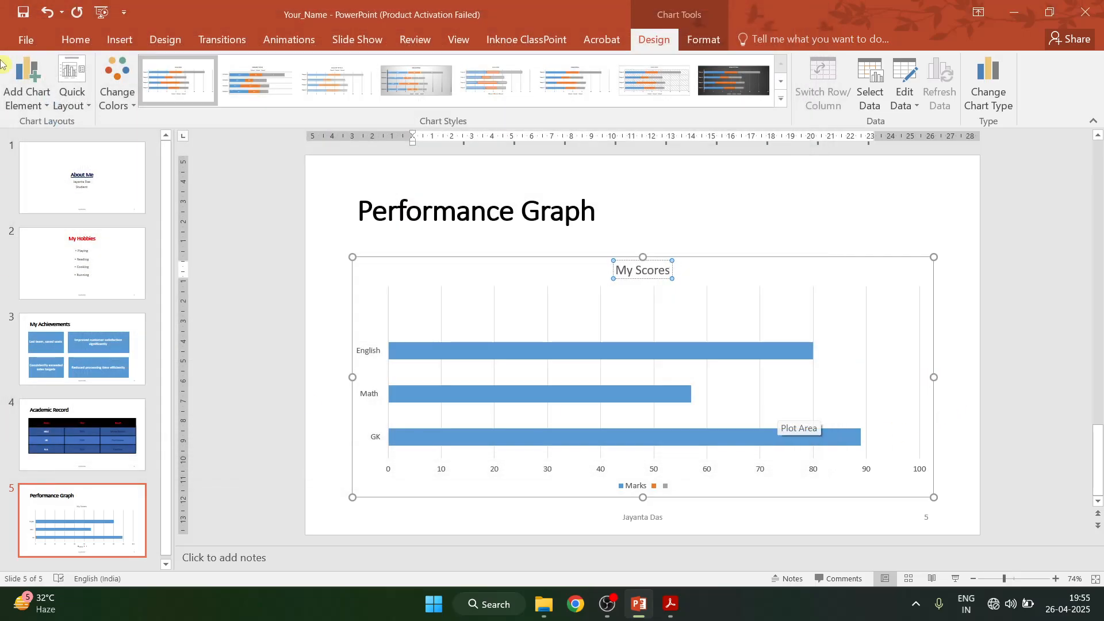
Step: Delete the two unnamed series entries from the chart legend, keeping only "Marks"
{"action": "left_click", "coordinate": [667, 486]}
{"action": "left_click", "coordinate": [666, 486]}
{"action": "key", "text": "Delete"}
{"action": "left_click", "coordinate": [656, 486]}
{"action": "key", "text": "Delete"}
{"action": "key", "text": "ctrl+z"}
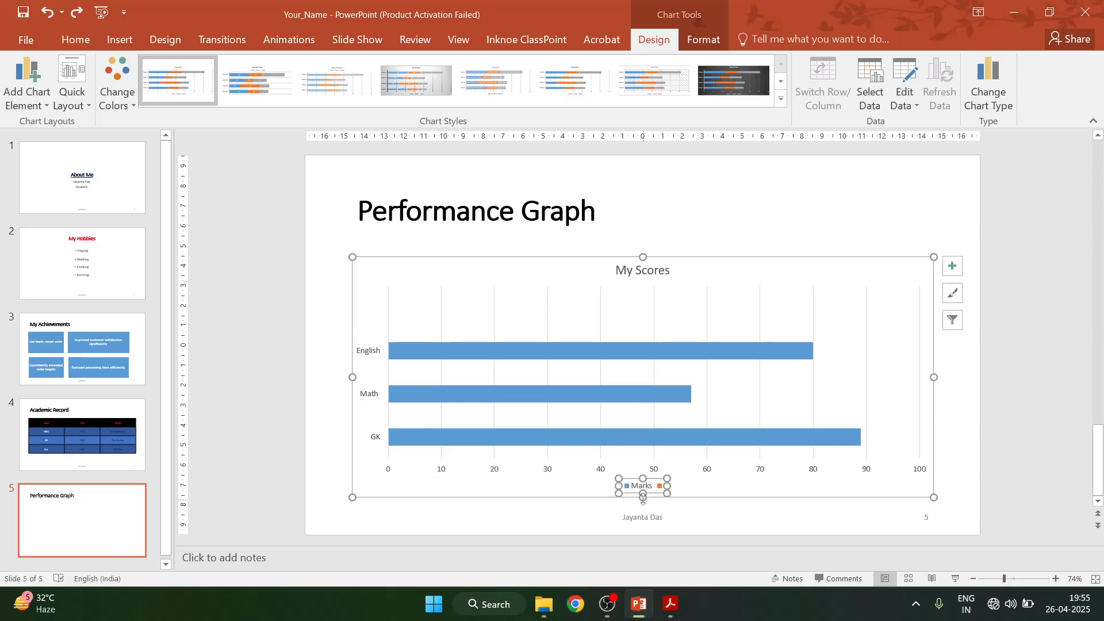
{"action": "left_click", "coordinate": [662, 489]}
{"action": "key", "text": "Delete"}
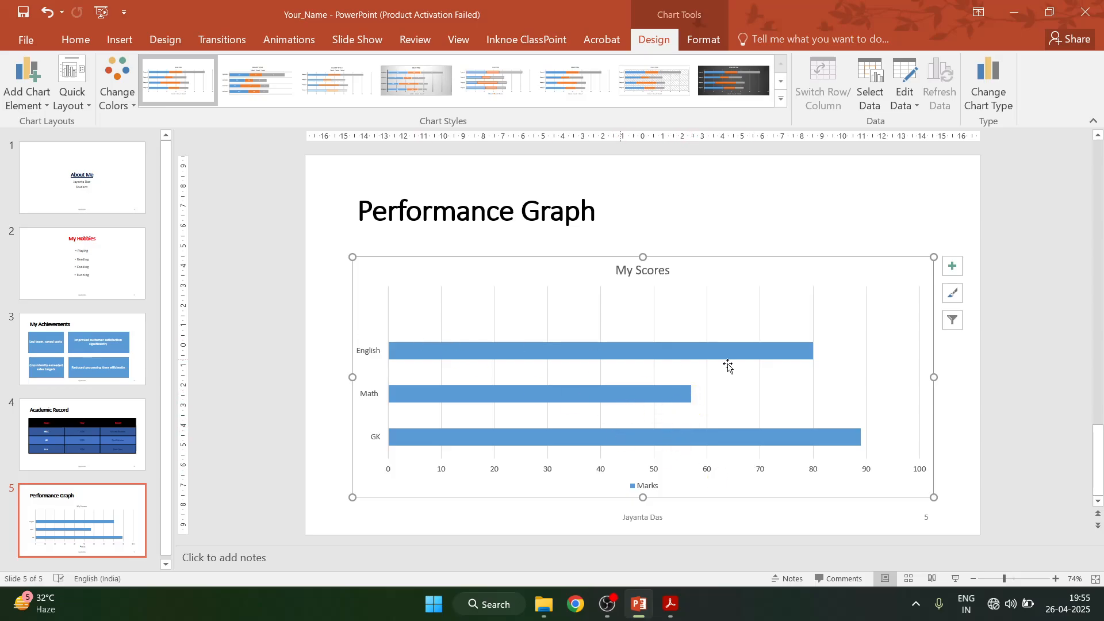
Step: Compare the finished chart slide with the PDF instructions and read the requirements for slide 6, the final slide
{"action": "left_click", "coordinate": [668, 606]}
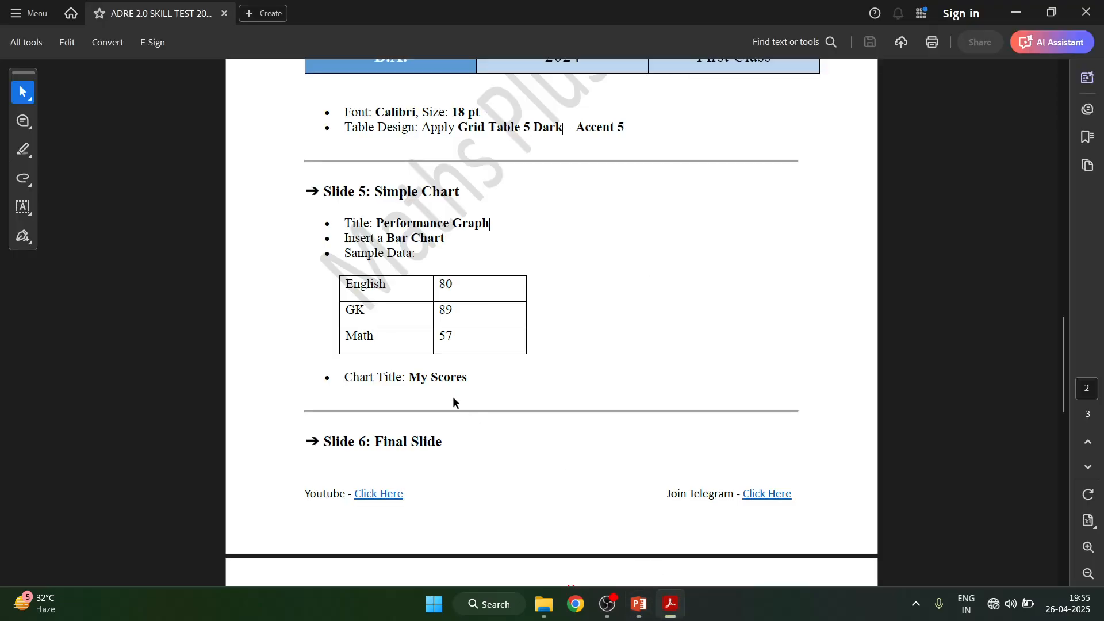
{"action": "left_click", "coordinate": [638, 604]}
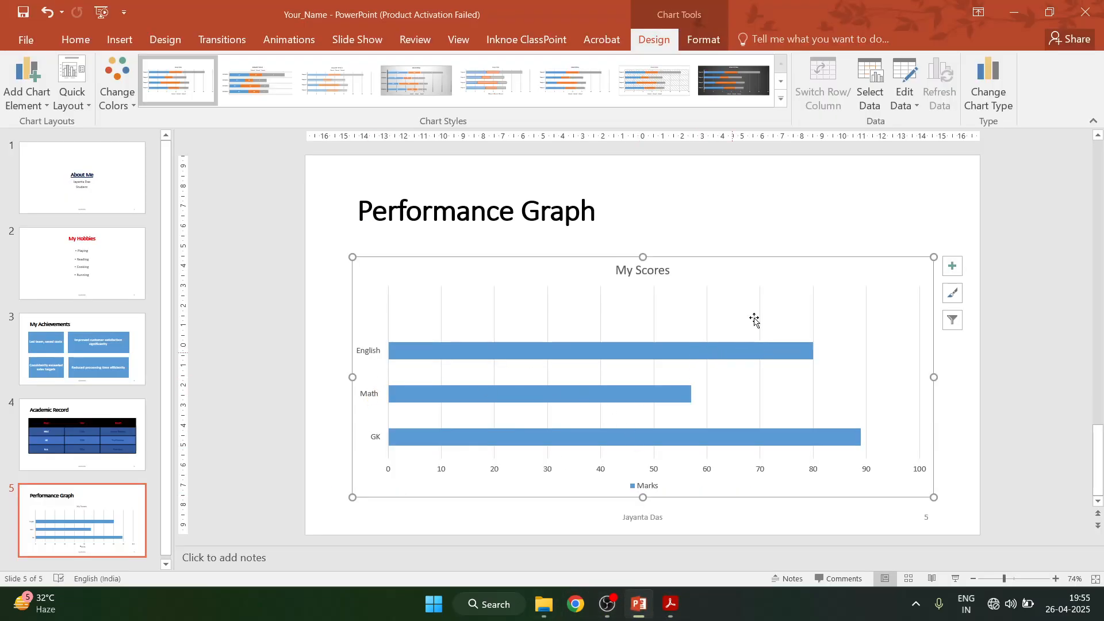
{"action": "left_click", "coordinate": [765, 229]}
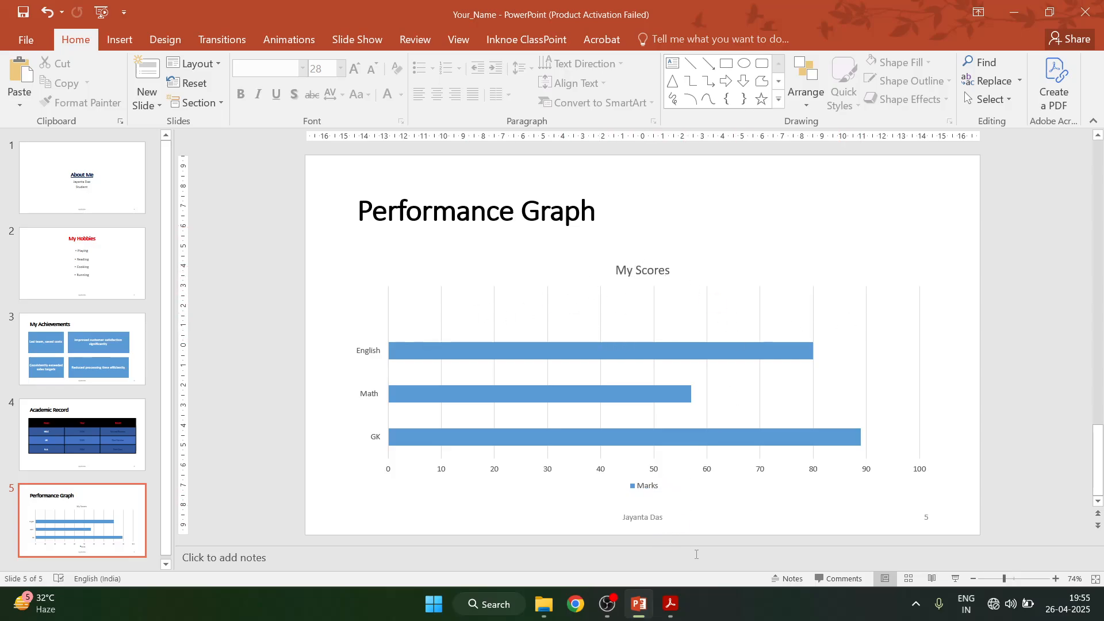
{"action": "left_click", "coordinate": [670, 603]}
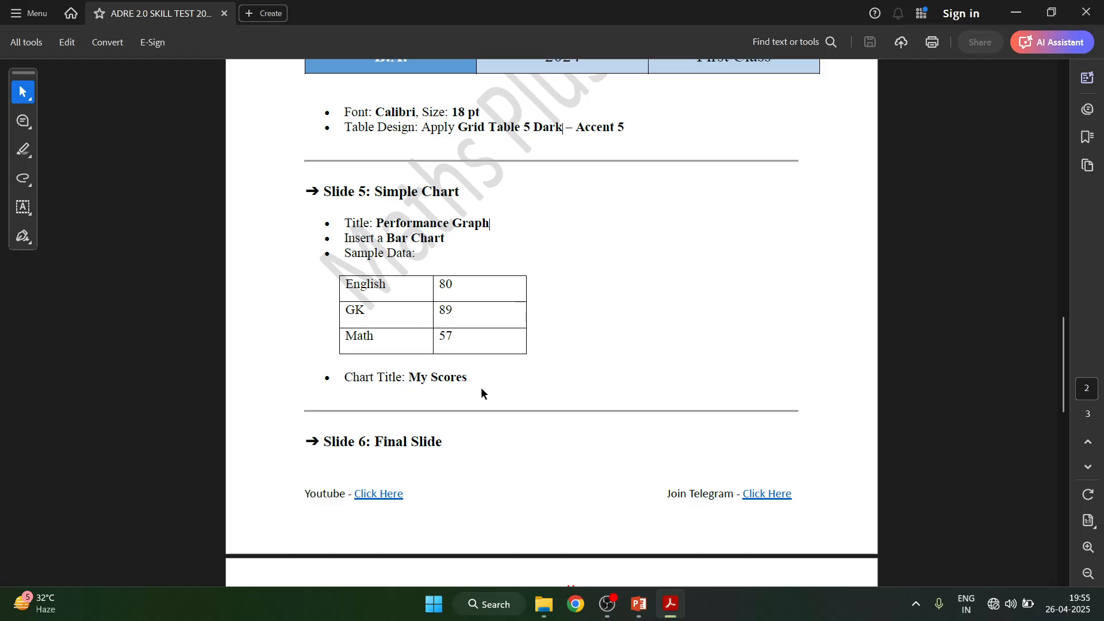
{"action": "scroll", "coordinate": [490, 388], "scroll_direction": "down", "scroll_amount": 3}
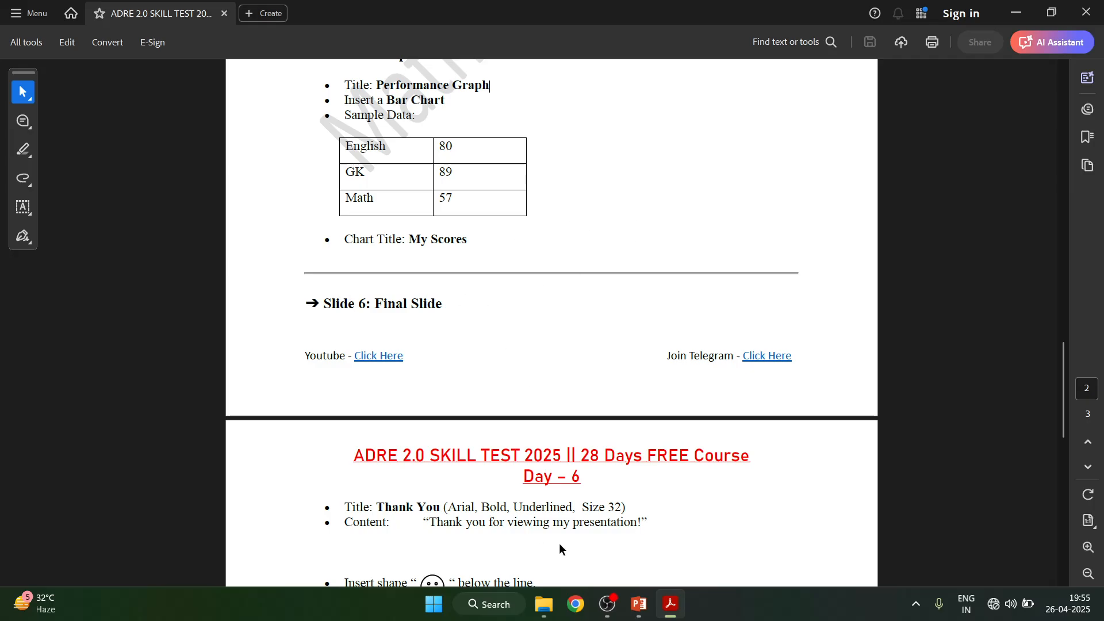
{"action": "scroll", "coordinate": [559, 544], "scroll_direction": "down", "scroll_amount": 3}
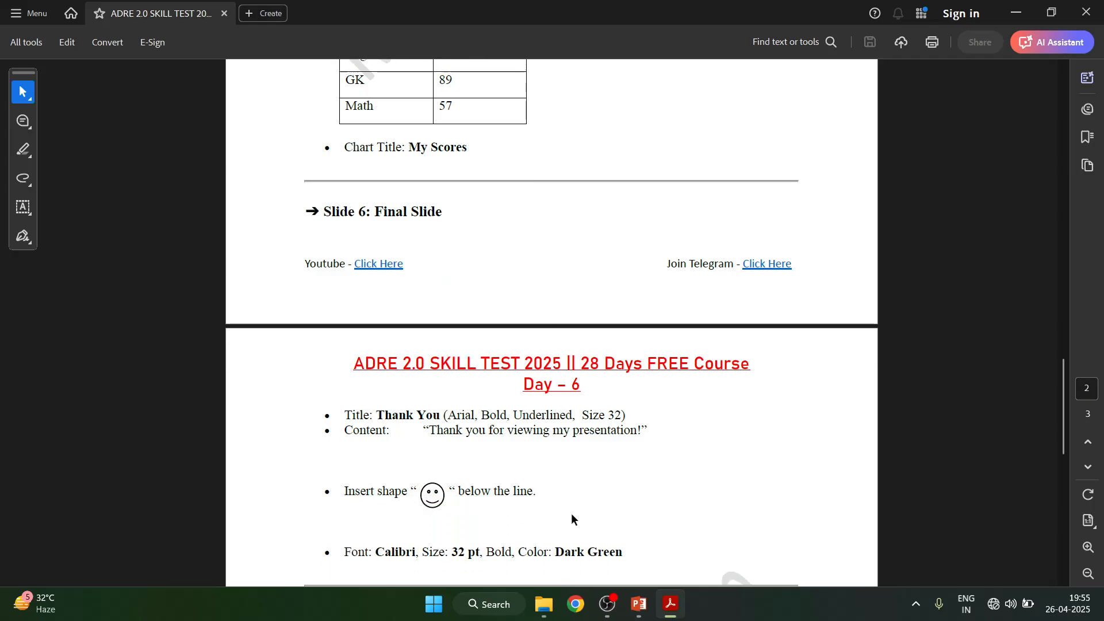
Step: Back in PowerPoint, add a title-and-content slide after the Performance Graph slide and title it "Thank You"
{"action": "left_click", "coordinate": [643, 607]}
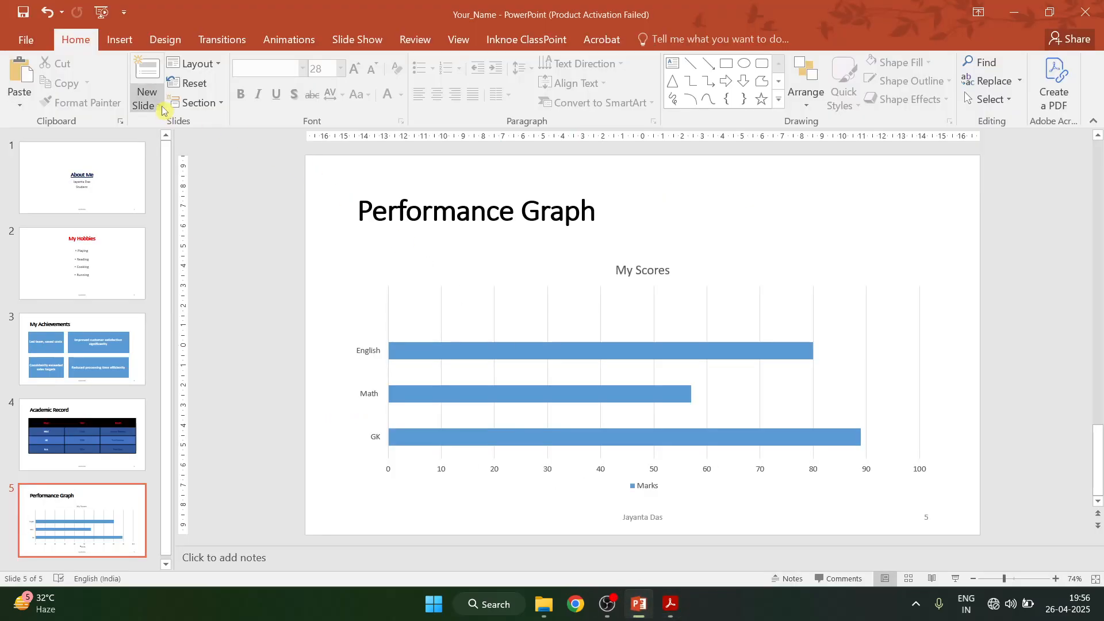
{"action": "left_click", "coordinate": [148, 106]}
{"action": "left_click", "coordinate": [504, 201]}
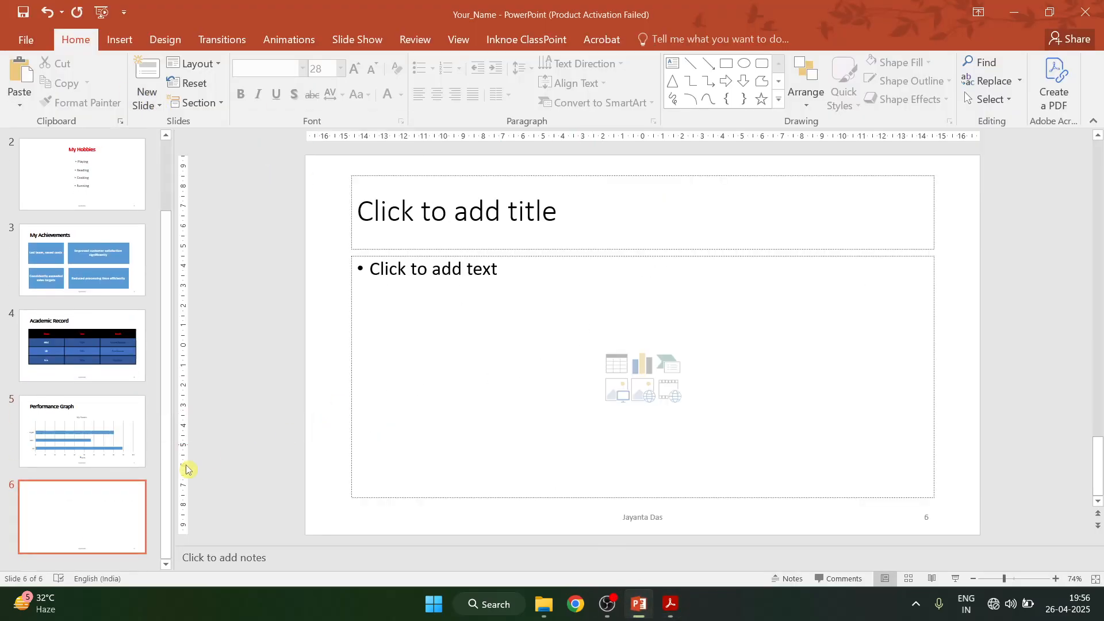
{"action": "left_click", "coordinate": [470, 191]}
{"action": "type", "text": "Thank "}
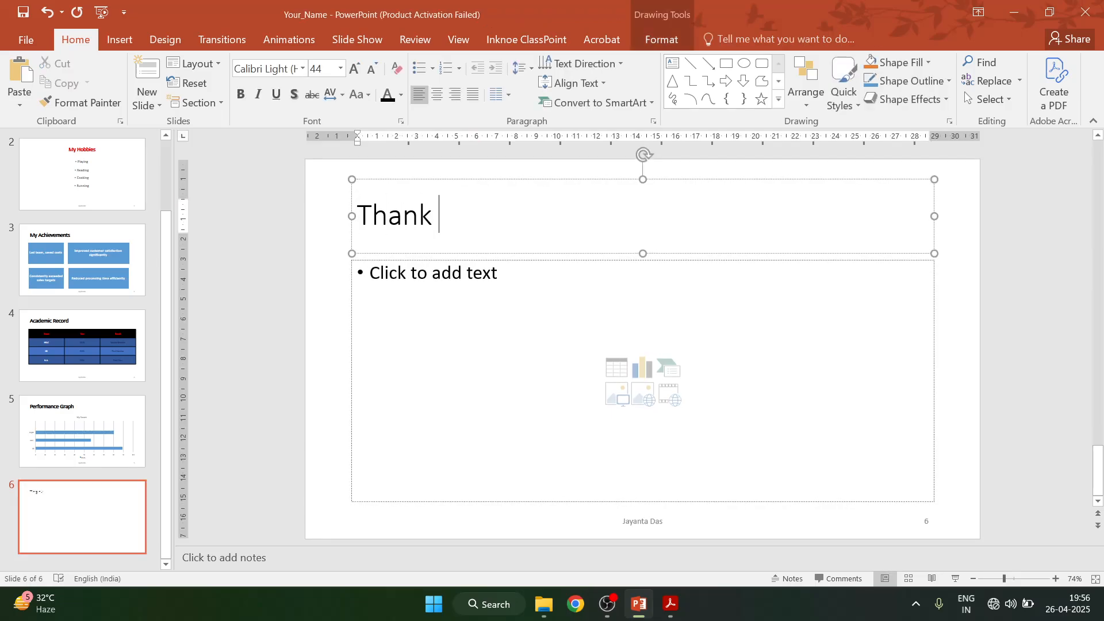
{"action": "type", "text": "You"}
Step: Copy the content line "Thank you for viewing my presentation!" from the PDF instructions and paste it into slide 6's content placeholder in PowerPoint
{"action": "left_click", "coordinate": [670, 604]}
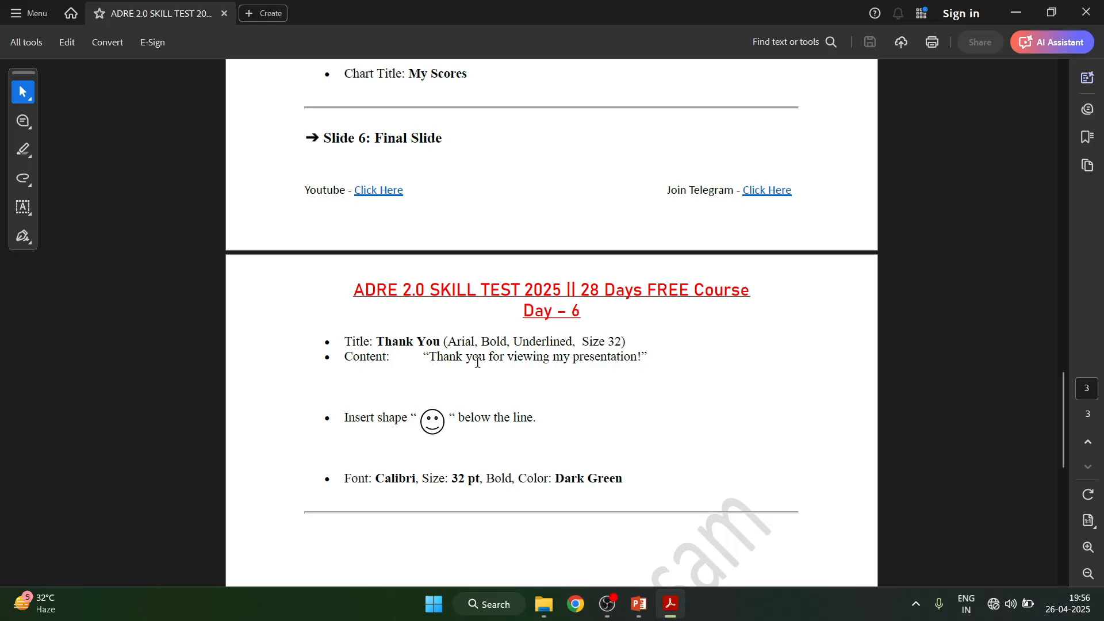
{"action": "left_click_drag", "start_coordinate": [432, 360], "coordinate": [589, 358]}
{"action": "left_click", "coordinate": [597, 358]}
{"action": "left_click_drag", "start_coordinate": [433, 357], "coordinate": [651, 360]}
{"action": "key", "text": "ctrl+c"}
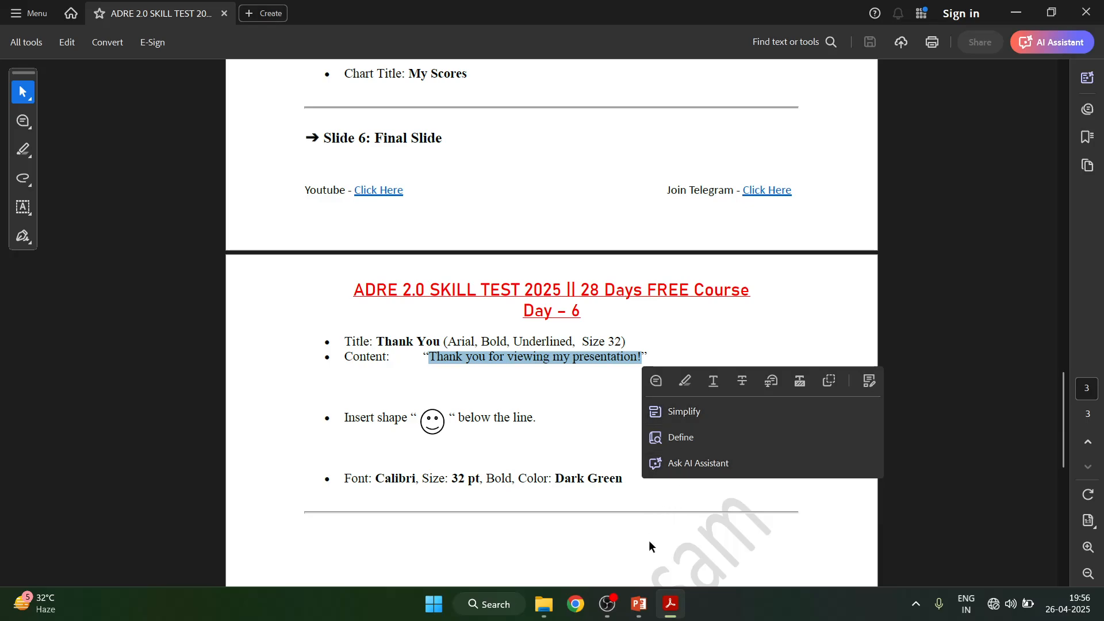
{"action": "left_click", "coordinate": [637, 598]}
{"action": "left_click", "coordinate": [480, 271]}
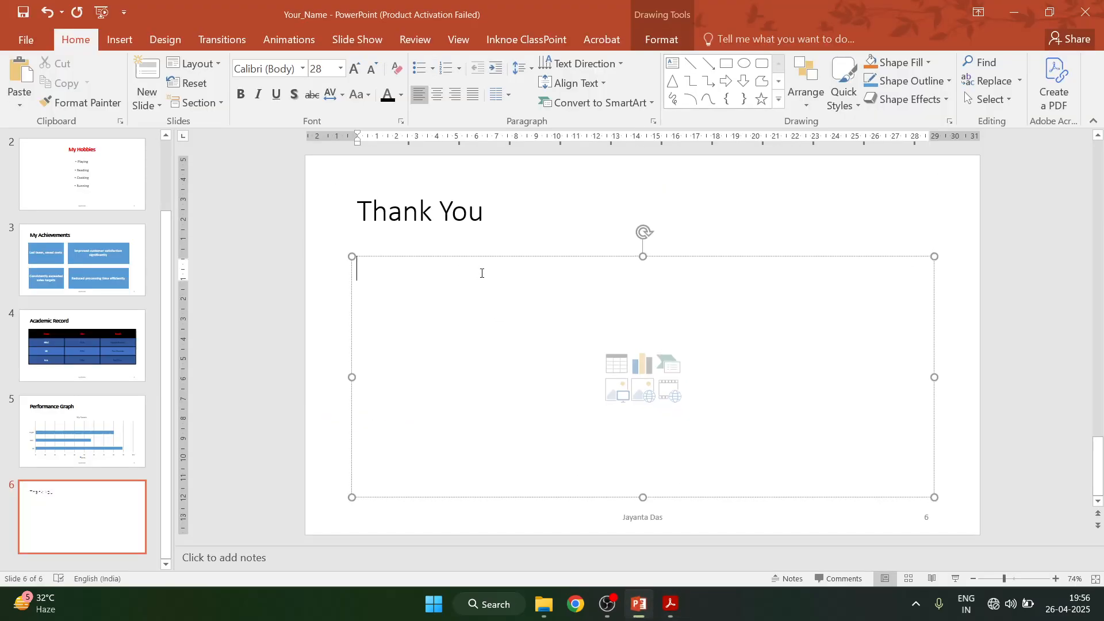
{"action": "key", "text": "ctrl+v"}
Step: Check the required shape in the PDF, then draw a smiley face about 3.1 cm high and 3.5 cm wide below slide 6's content line
{"action": "left_click", "coordinate": [670, 604]}
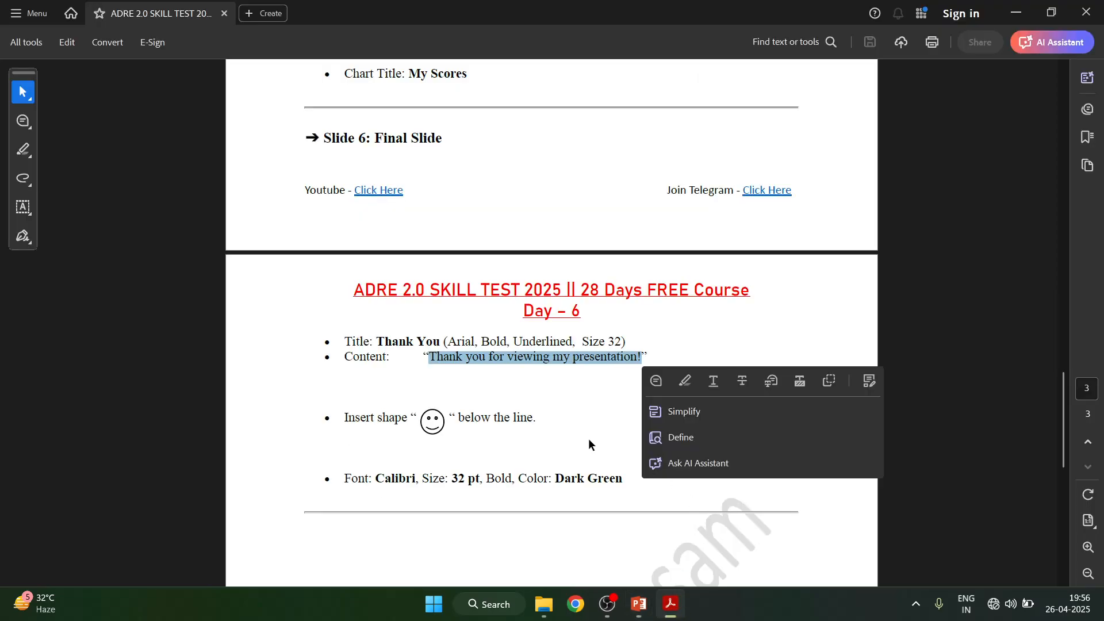
{"action": "left_click", "coordinate": [377, 400]}
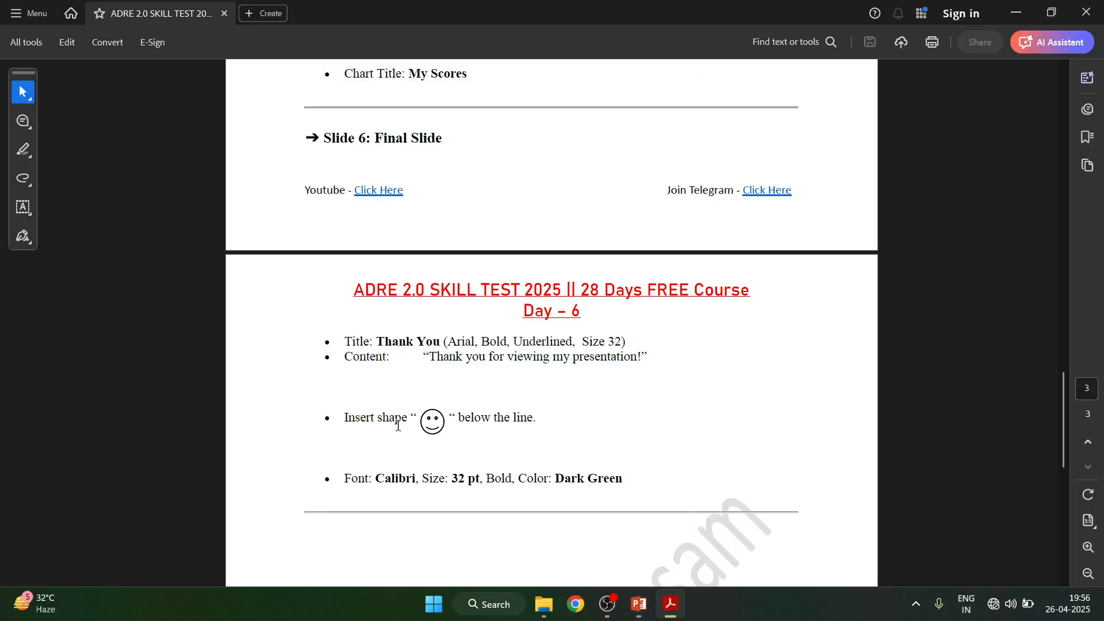
{"action": "left_click", "coordinate": [638, 604]}
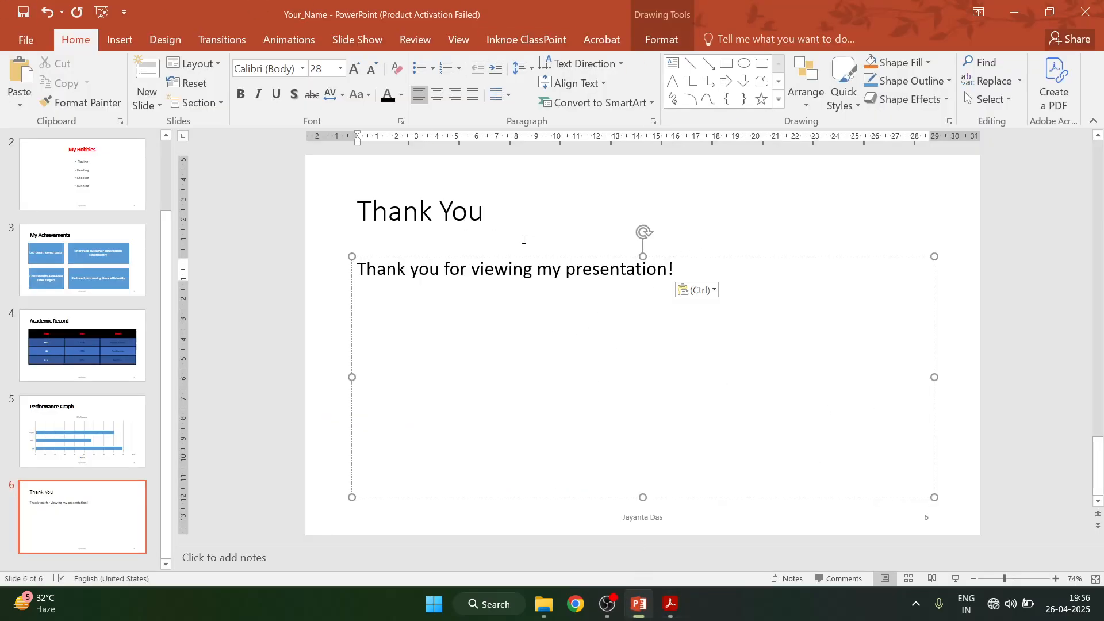
{"action": "left_click", "coordinate": [330, 279]}
{"action": "left_click", "coordinate": [123, 36]}
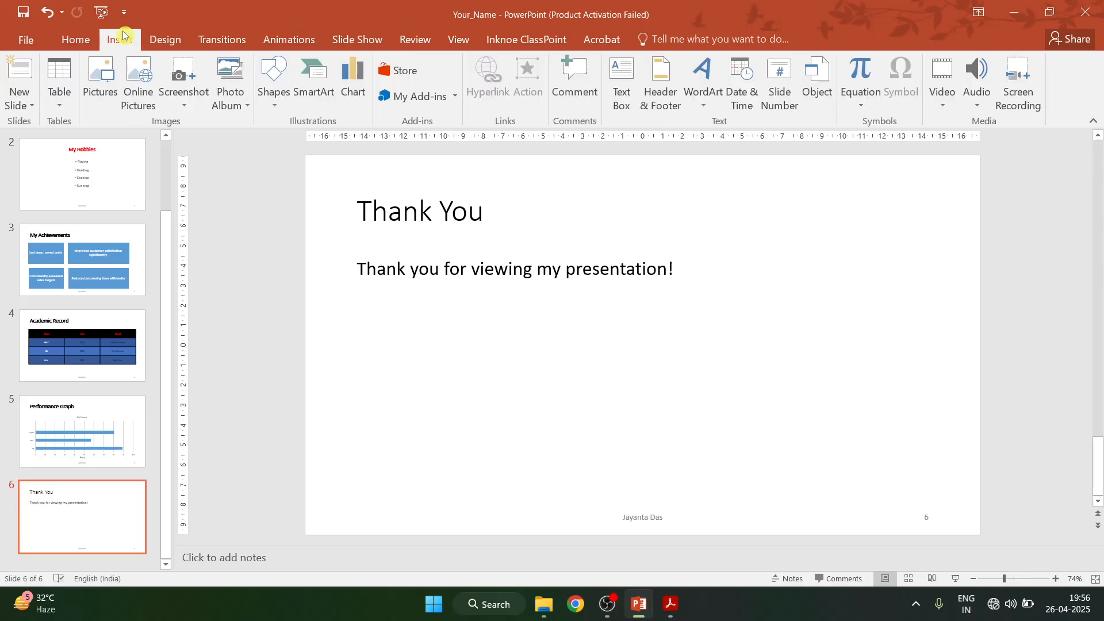
{"action": "left_click", "coordinate": [285, 92]}
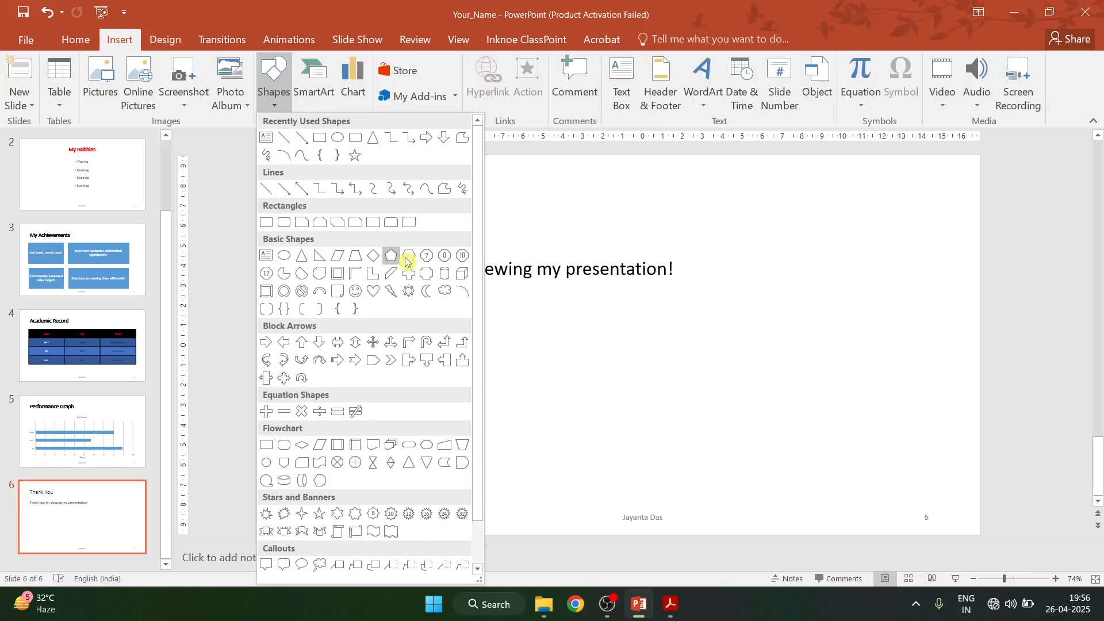
{"action": "left_click", "coordinate": [354, 291]}
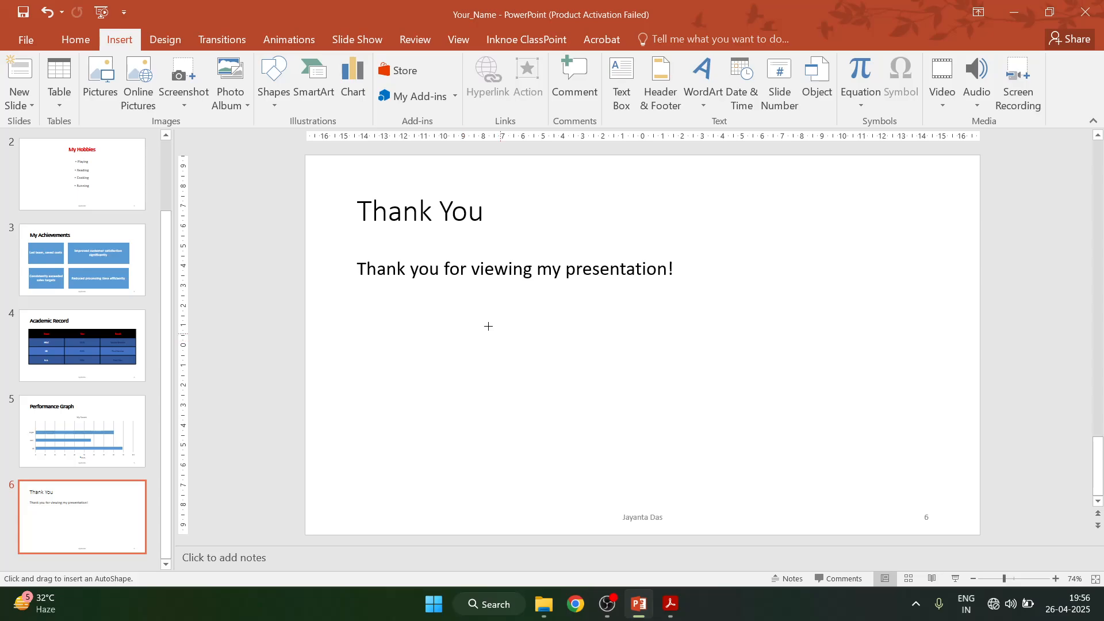
{"action": "mouse_move", "coordinate": [458, 308]}
{"action": "left_mouse_down"}
{"action": "mouse_move", "coordinate": [490, 365]}
{"action": "mouse_move", "coordinate": [529, 366]}
{"action": "left_mouse_up"}
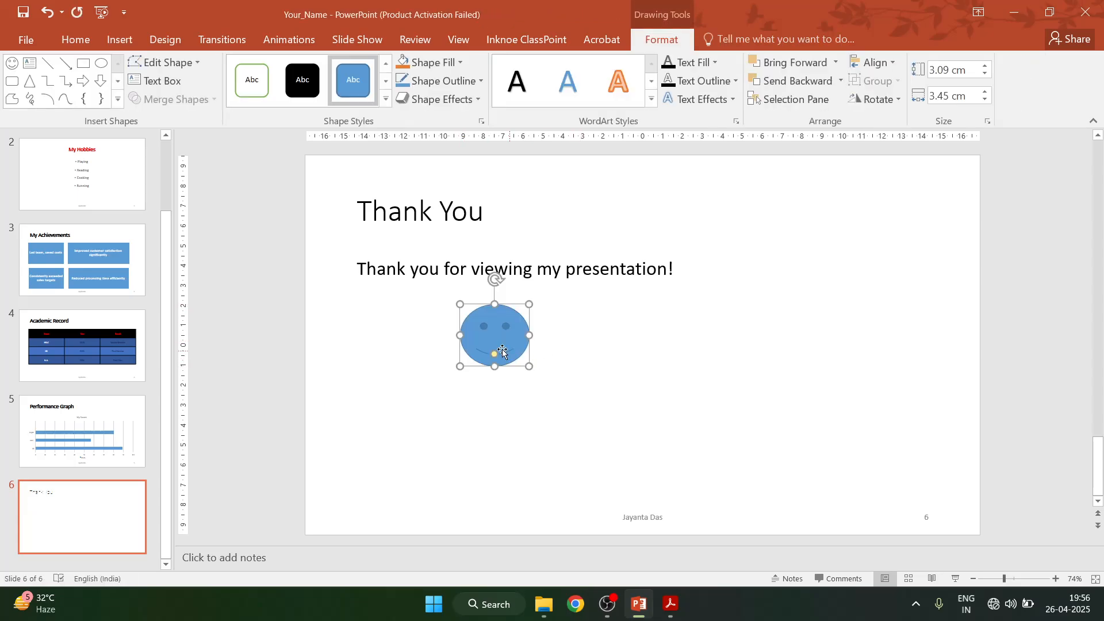
Step: Compare the smiley face with the PDF, then remove its fill and give it a black outline in PowerPoint
{"action": "left_click", "coordinate": [671, 604]}
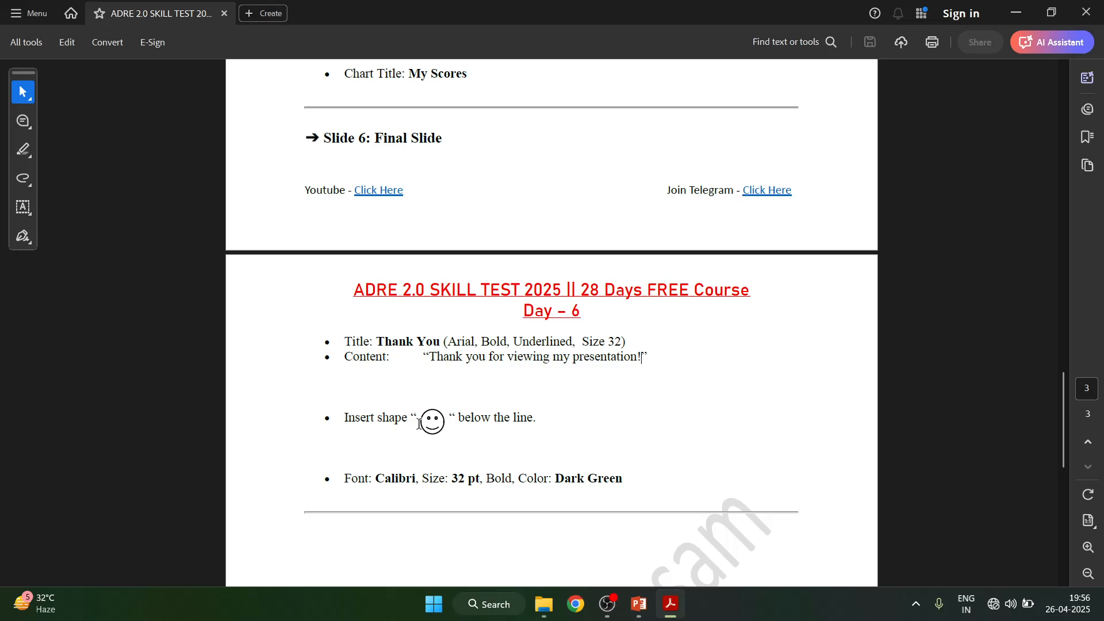
{"action": "left_click", "coordinate": [639, 604]}
{"action": "right_click", "coordinate": [492, 340]}
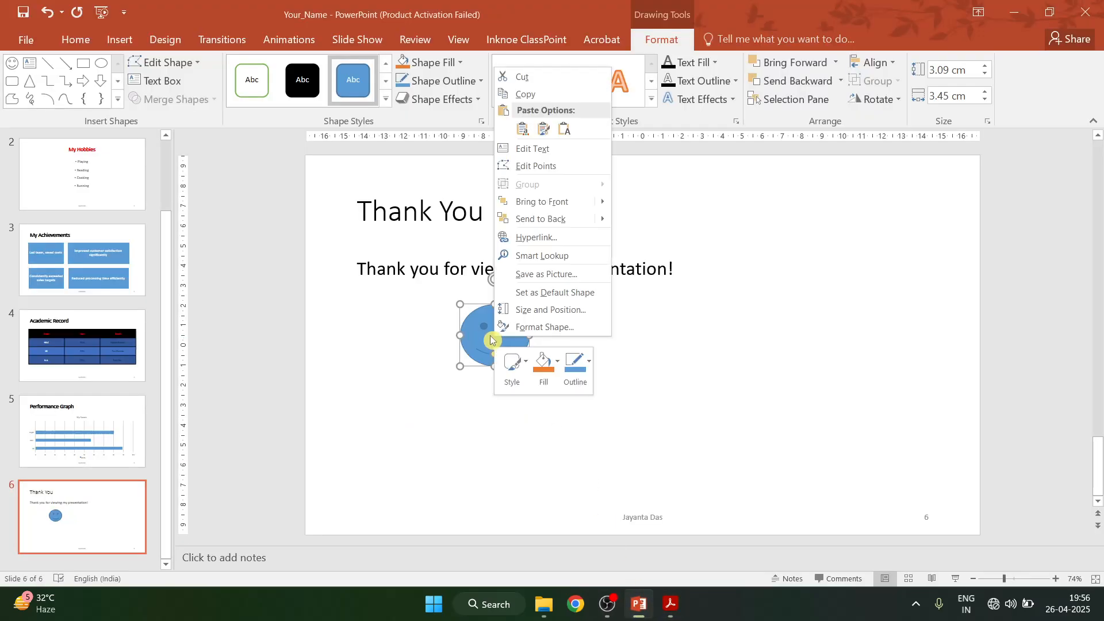
{"action": "left_click", "coordinate": [543, 365]}
{"action": "left_click", "coordinate": [561, 229]}
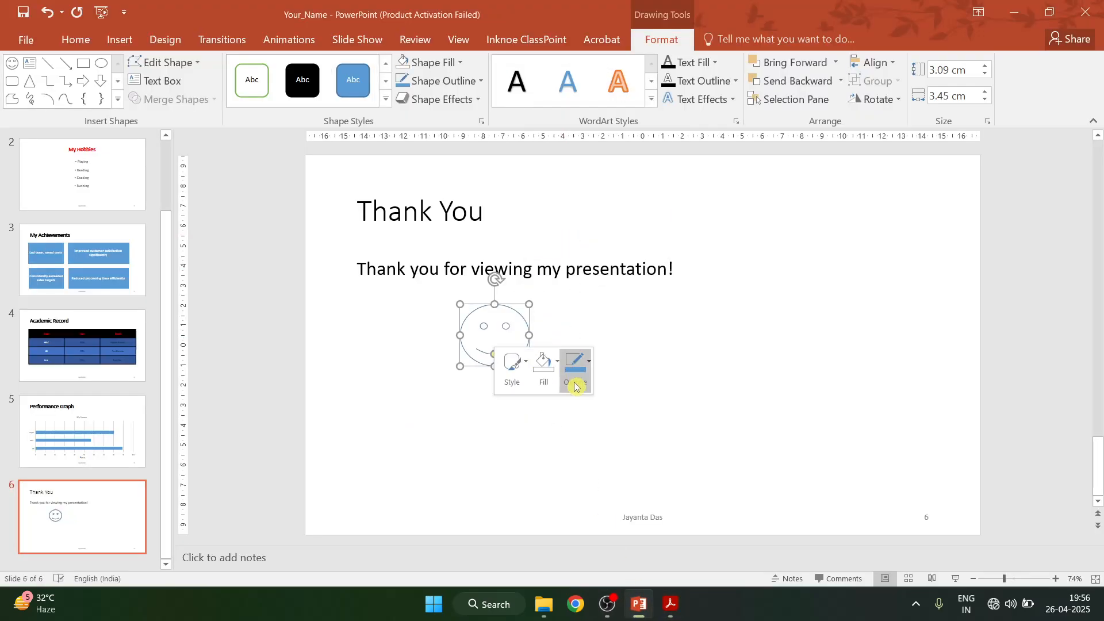
{"action": "left_click", "coordinate": [577, 386]}
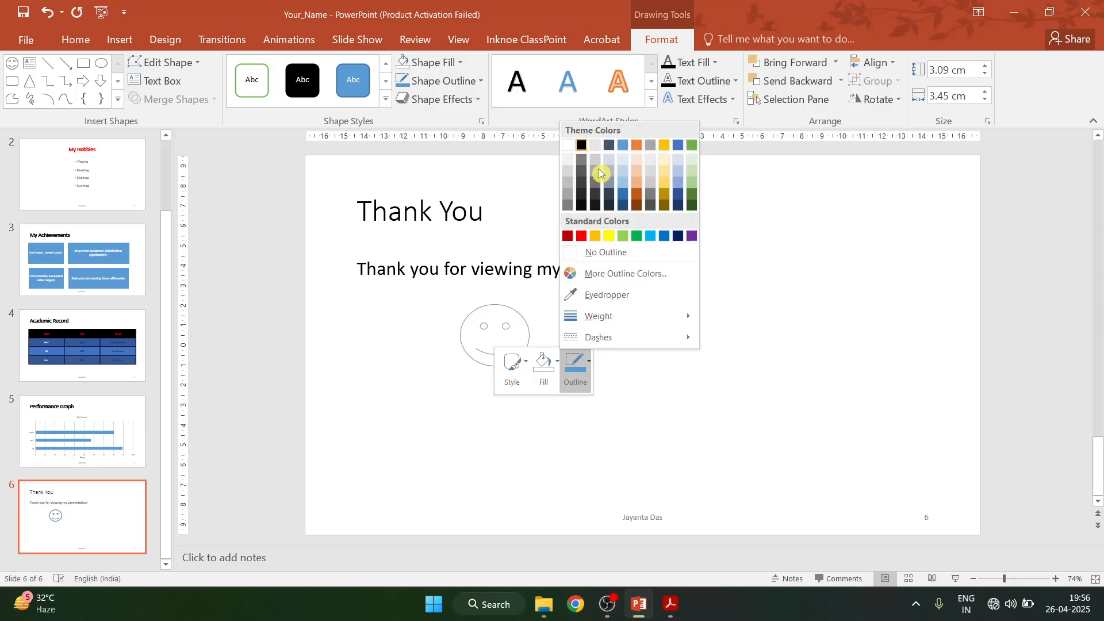
{"action": "left_click", "coordinate": [581, 145]}
{"action": "left_click", "coordinate": [575, 359]}
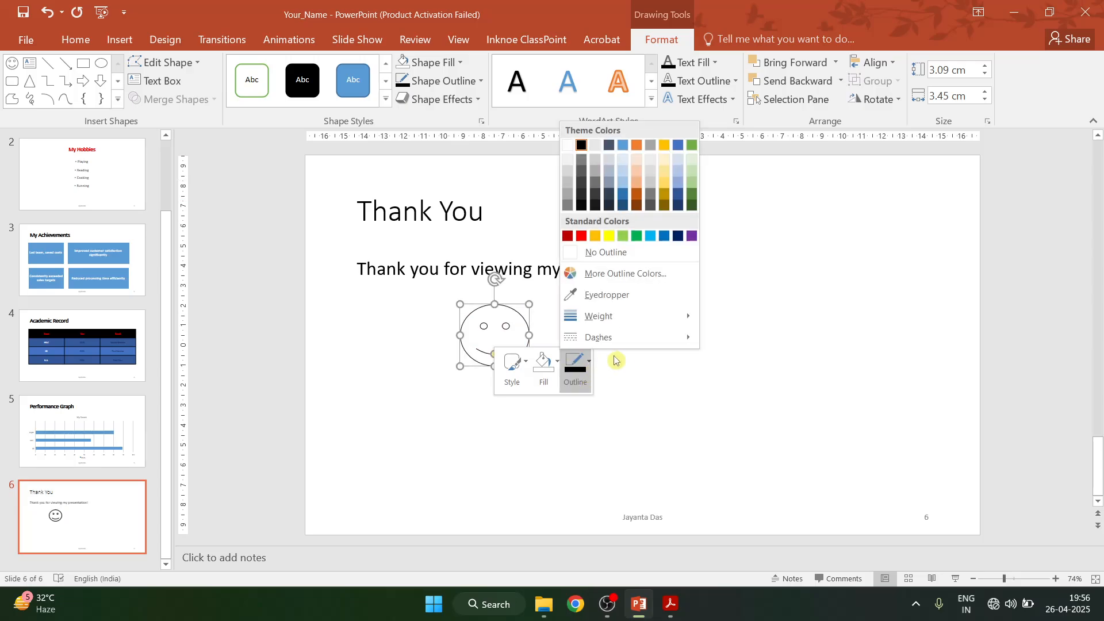